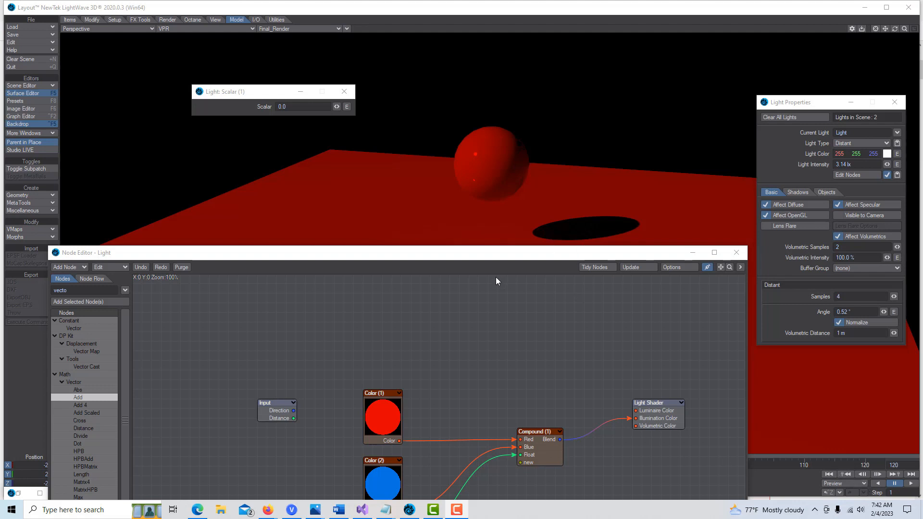
# Uncover the rendered scene and try small Scalar node values, ending with Scalar set to 1.0.
pyautogui.moveTo(503, 258); pyautogui.dragTo(492, 235)
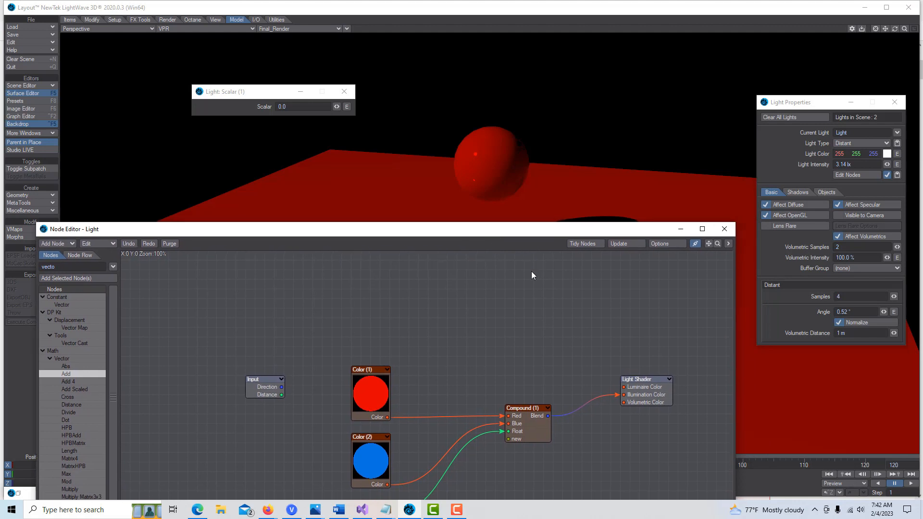
pyautogui.moveTo(337, 107); pyautogui.dragTo(341, 106)
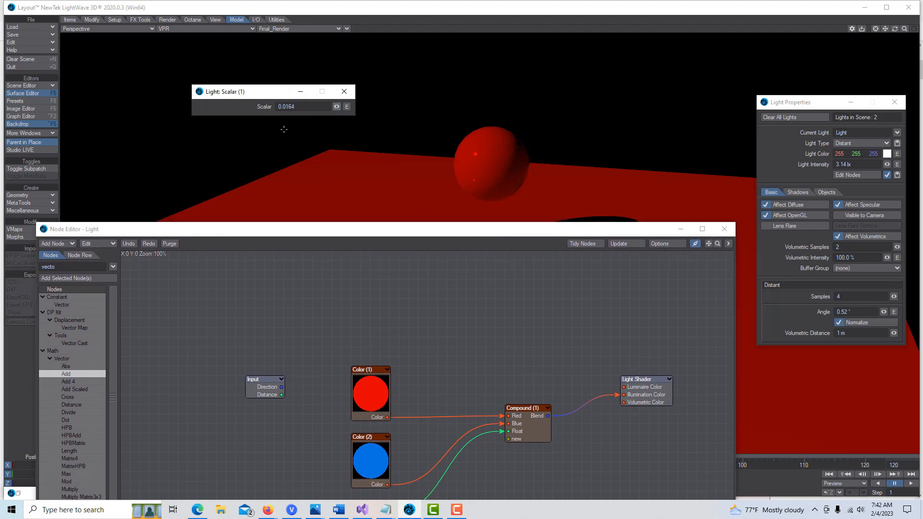
pyautogui.moveTo(337, 106); pyautogui.dragTo(340, 107)
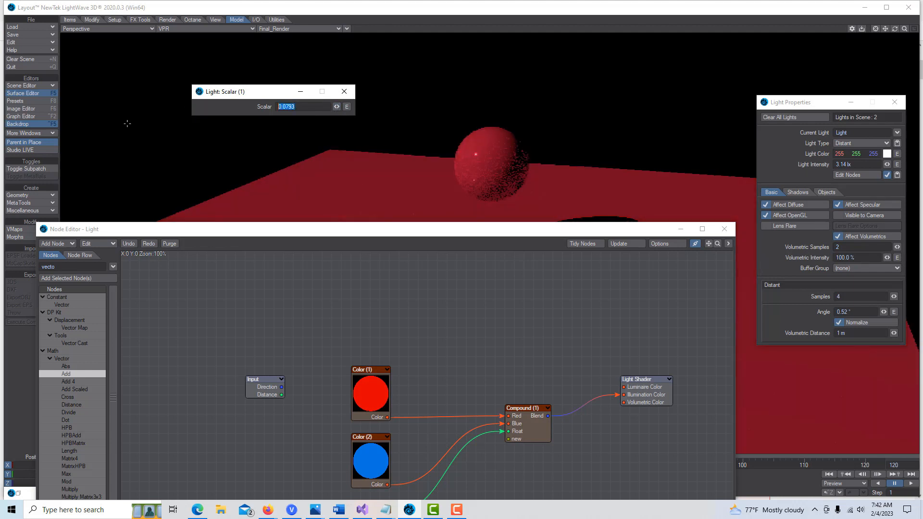
pyautogui.write('1.0')
pyautogui.press('Return')
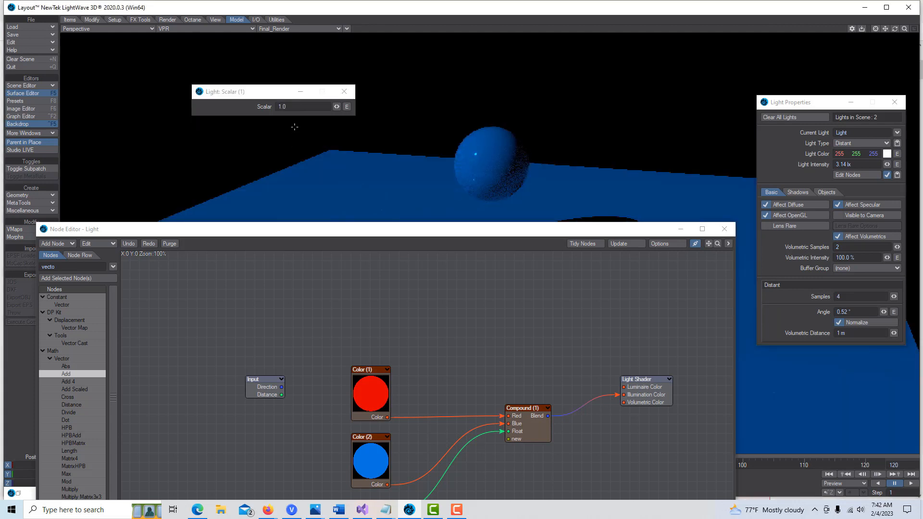
# Set the Scalar node's value to 0, and raise it gradually to about 0.479.
pyautogui.moveTo(294, 108); pyautogui.dragTo(212, 109)
pyautogui.write('0')
pyautogui.press('Return')
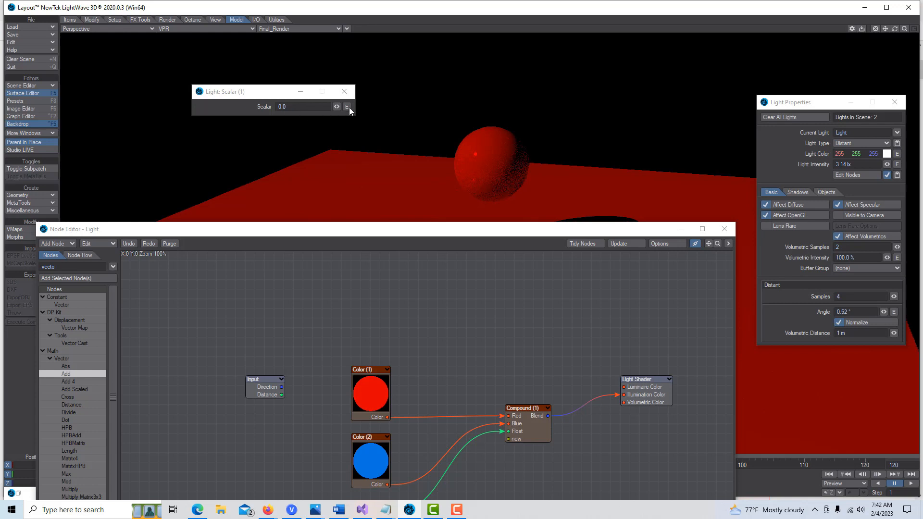
pyautogui.moveTo(336, 107); pyautogui.dragTo(280, 112)
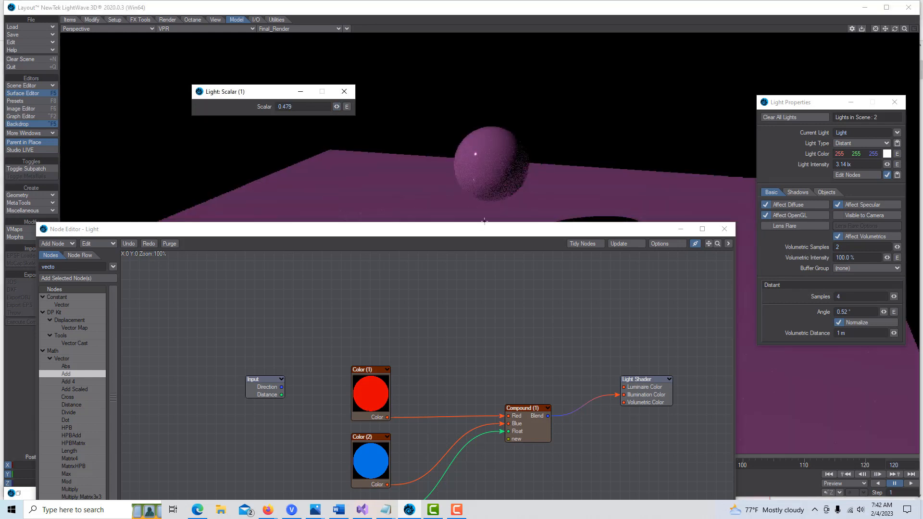
pyautogui.moveTo(486, 231); pyautogui.dragTo(542, 112)
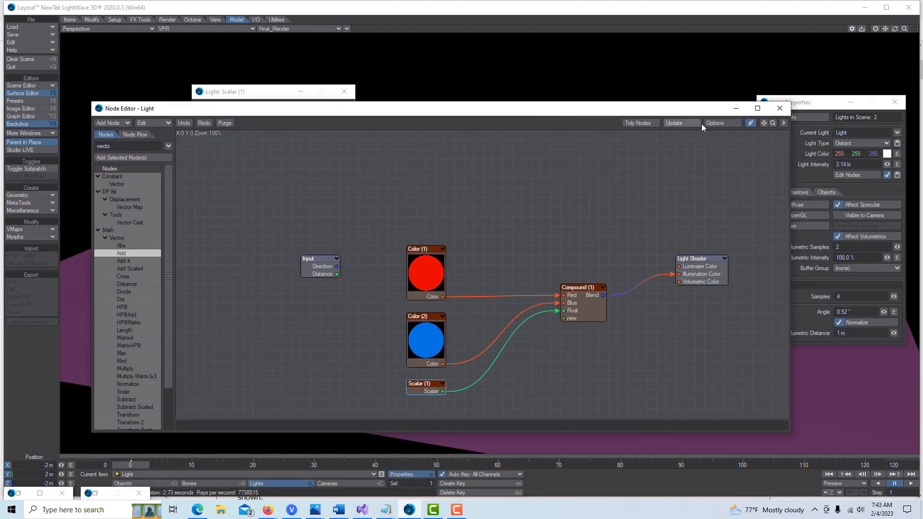
# Close the light's node graph and properties, and clear the scene without saving.
pyautogui.click(782, 107)
pyautogui.click(895, 102)
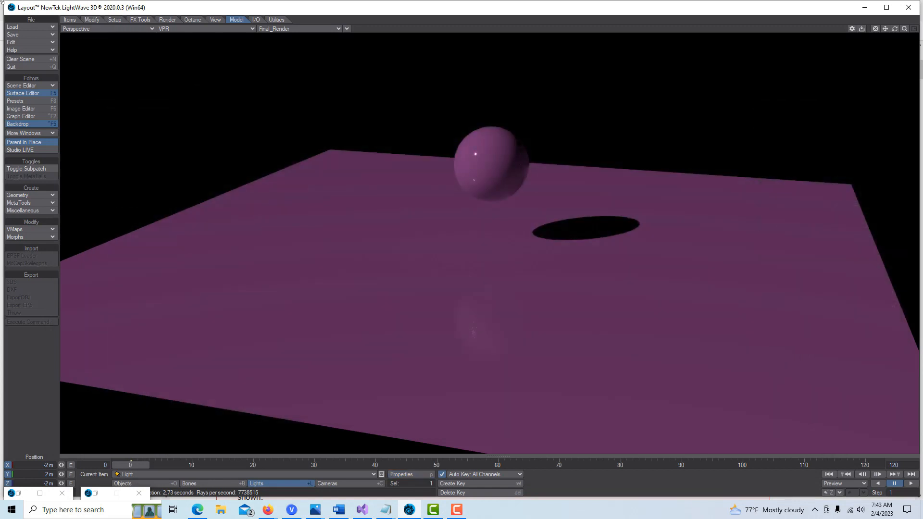
pyautogui.click(30, 60)
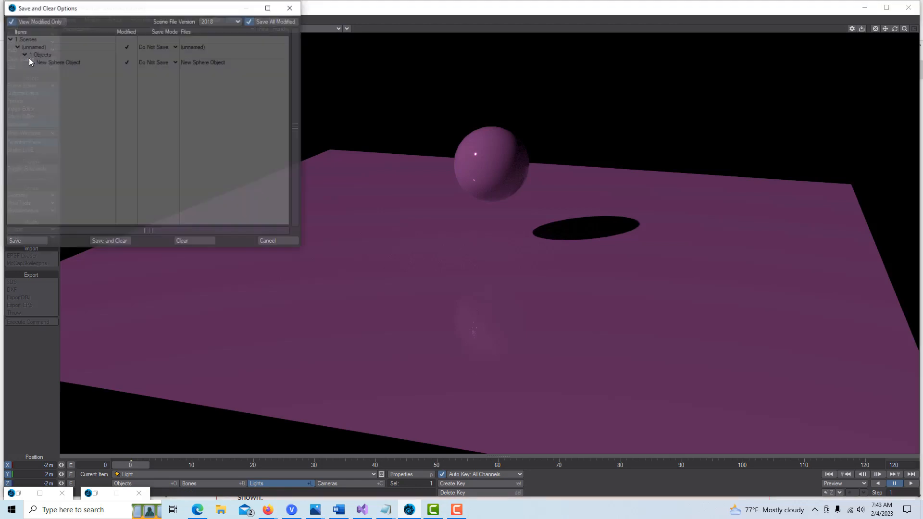
pyautogui.click(199, 242)
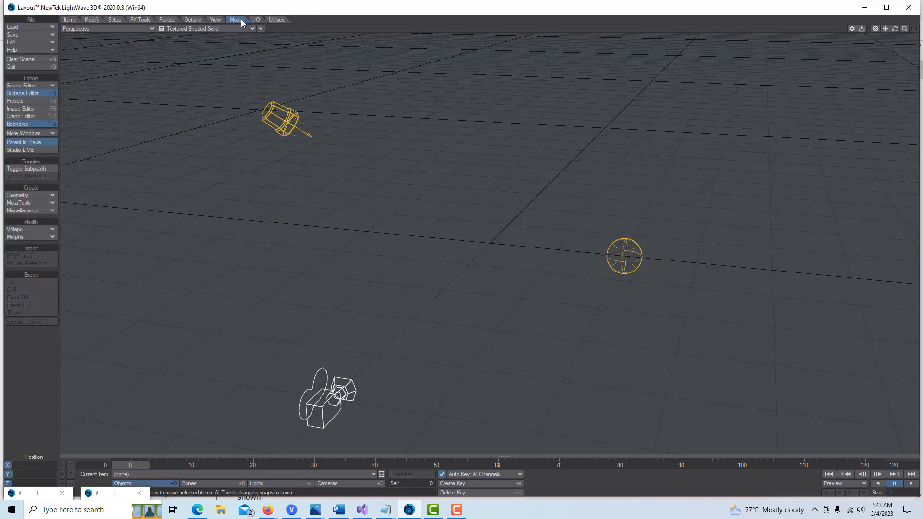
# Create a 10 m by 10 m ground plane centred at the origin with one segment per axis.
pyautogui.click(32, 195)
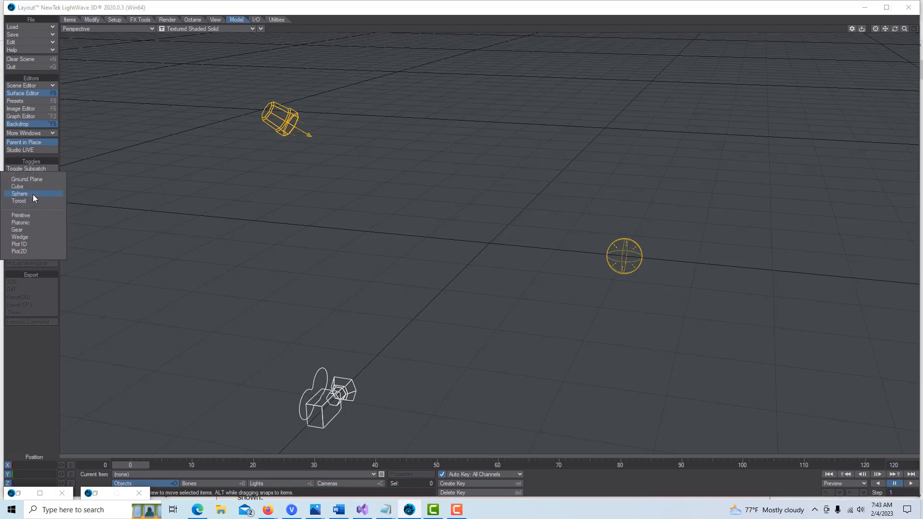
pyautogui.click(27, 180)
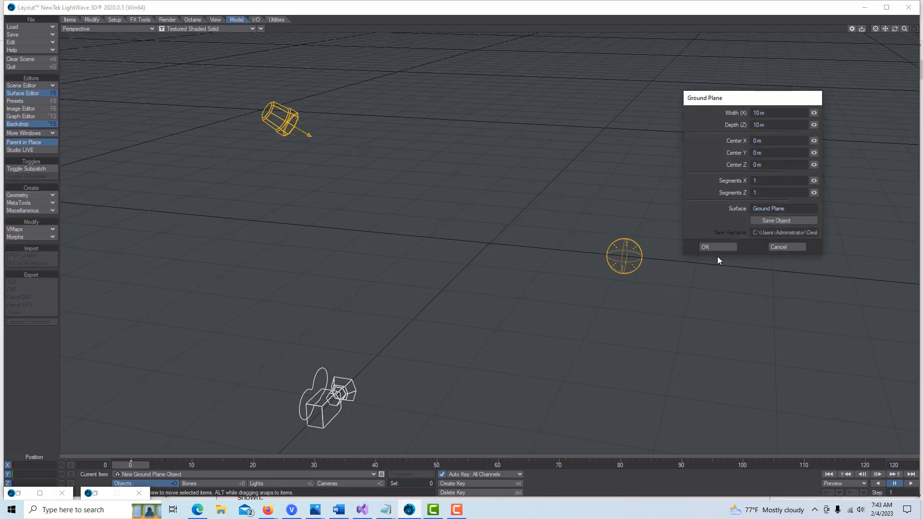
pyautogui.click(718, 246)
# Create a globe sphere with 500 mm radii, 24 sides and 12 segments, and raise it to Y 1.32 m.
pyautogui.click(33, 195)
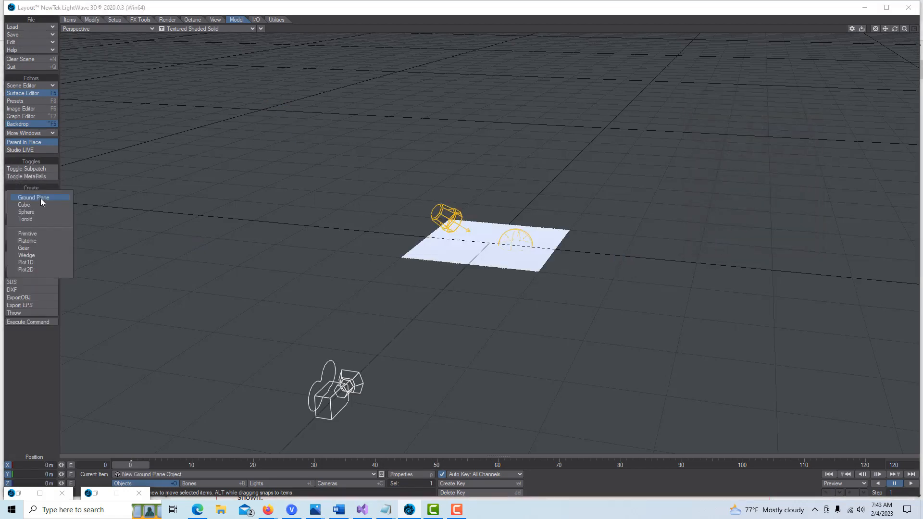
pyautogui.click(38, 213)
pyautogui.click(718, 290)
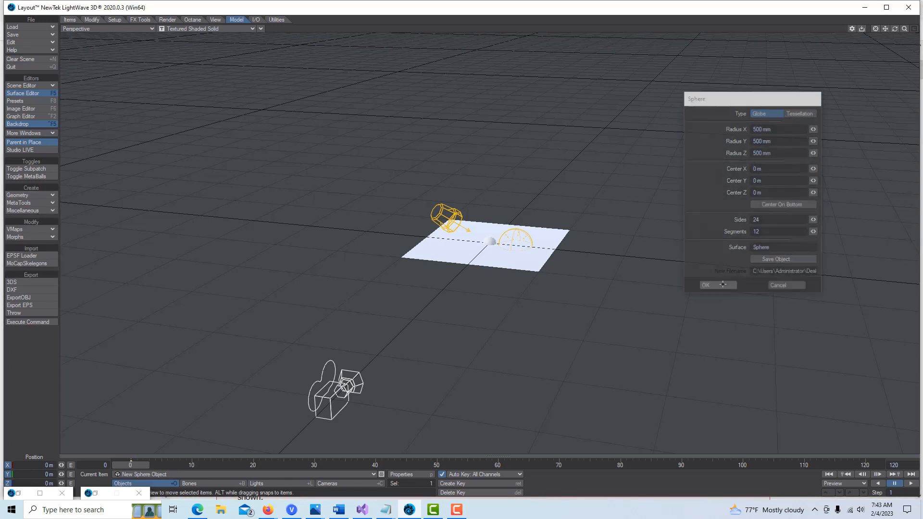
pyautogui.moveTo(61, 474)
pyautogui.mouseDown()
pyautogui.moveTo(77, 474)
pyautogui.moveTo(67, 474)
pyautogui.mouseUp()
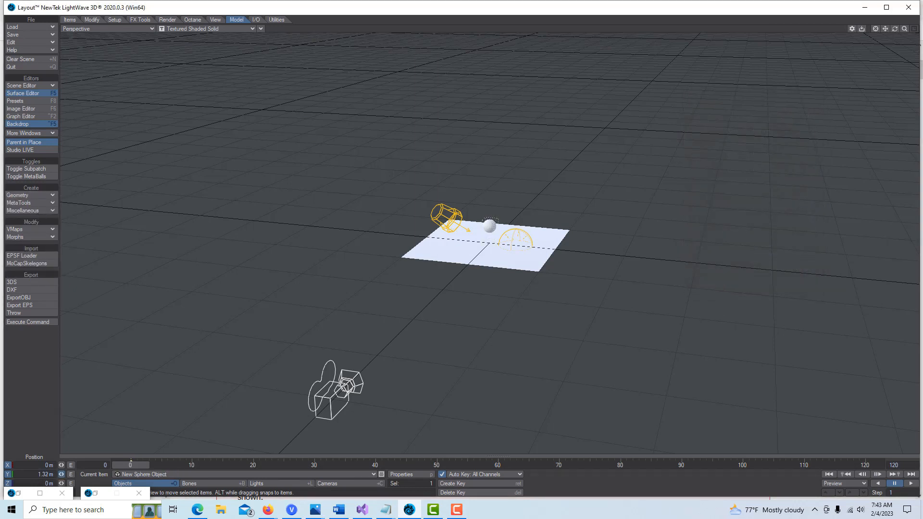
# Enable smoothing on the Sphere surface and put the Surface Editor away.
pyautogui.click(24, 94)
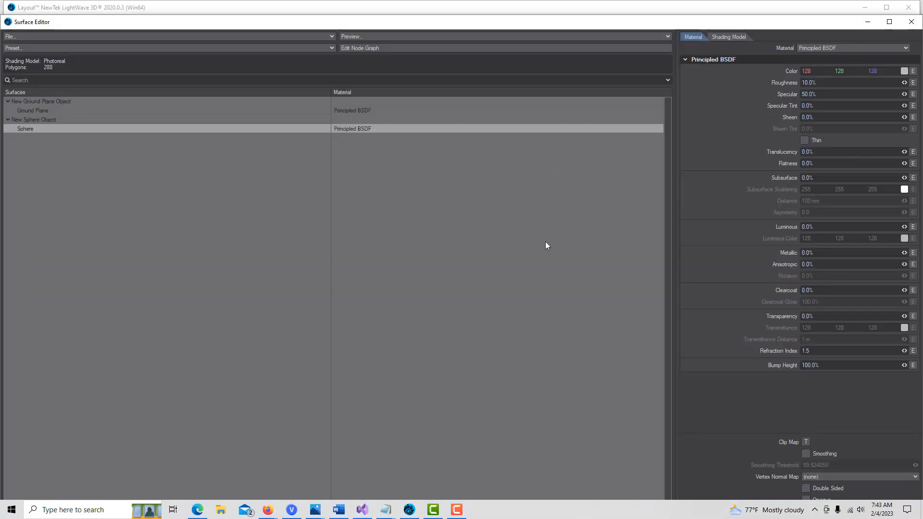
pyautogui.click(805, 454)
pyautogui.click(868, 22)
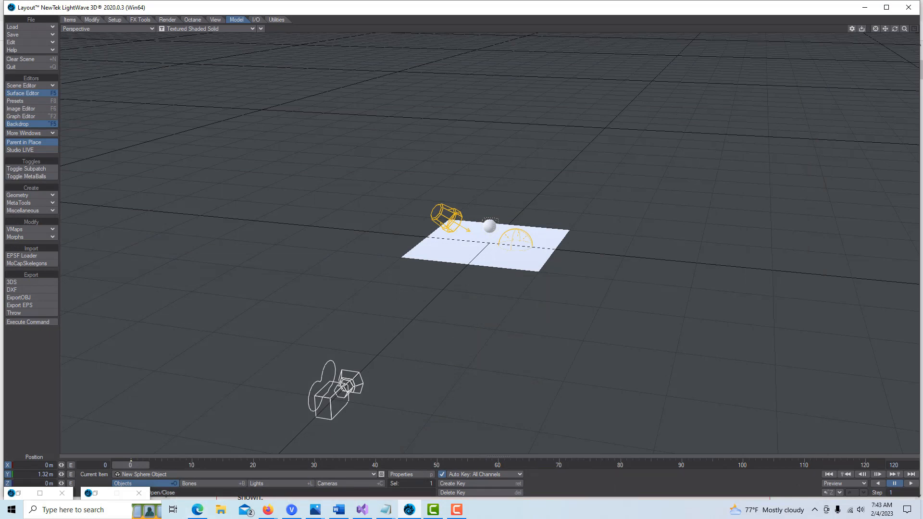
# Switch to Firefox to consult the LightWave 2020 Node Editor documentation on destination nodes, and return to LightWave Layout.
pyautogui.moveTo(271, 511)
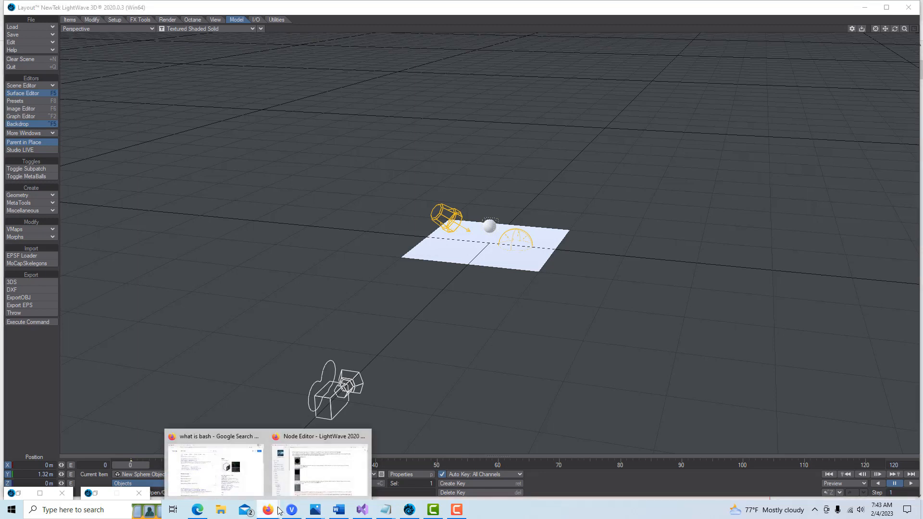
pyautogui.click(315, 487)
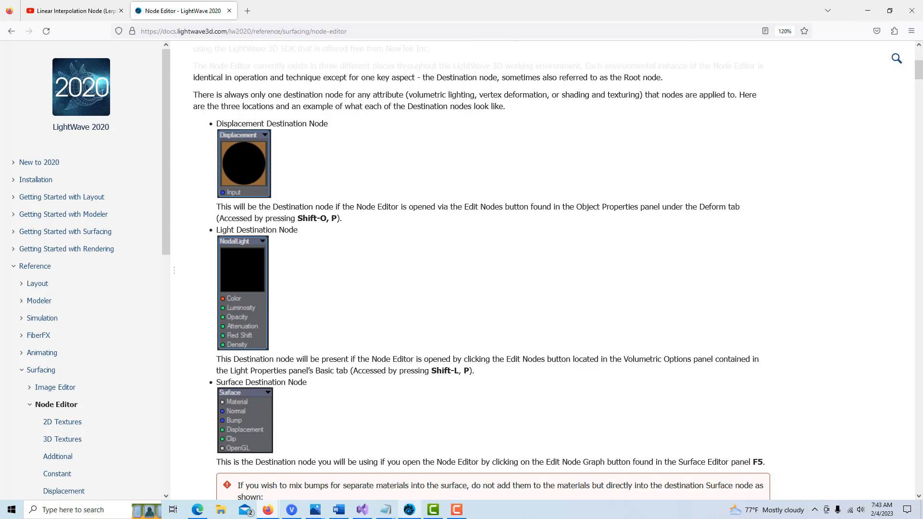
pyautogui.click(413, 515)
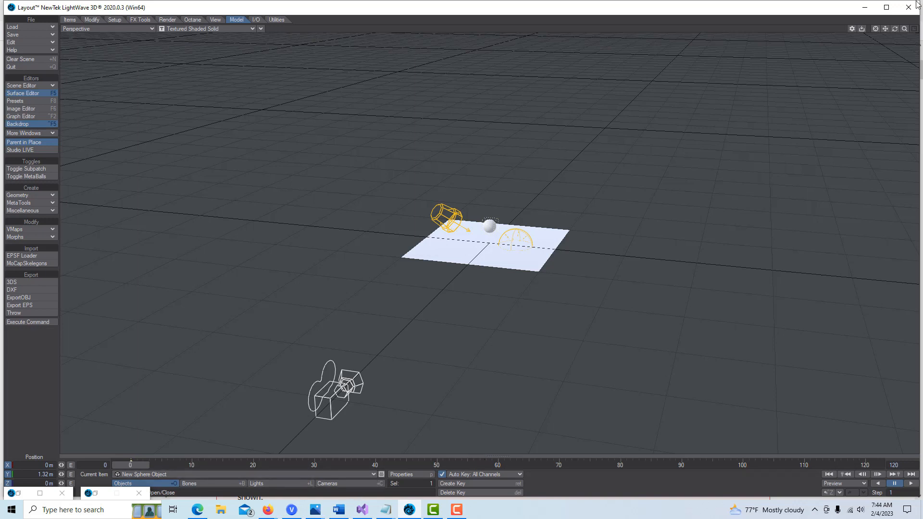
# Enlarge the view of the sphere and plane, and close the two minimized editor windows.
pyautogui.moveTo(905, 29); pyautogui.dragTo(919, 29)
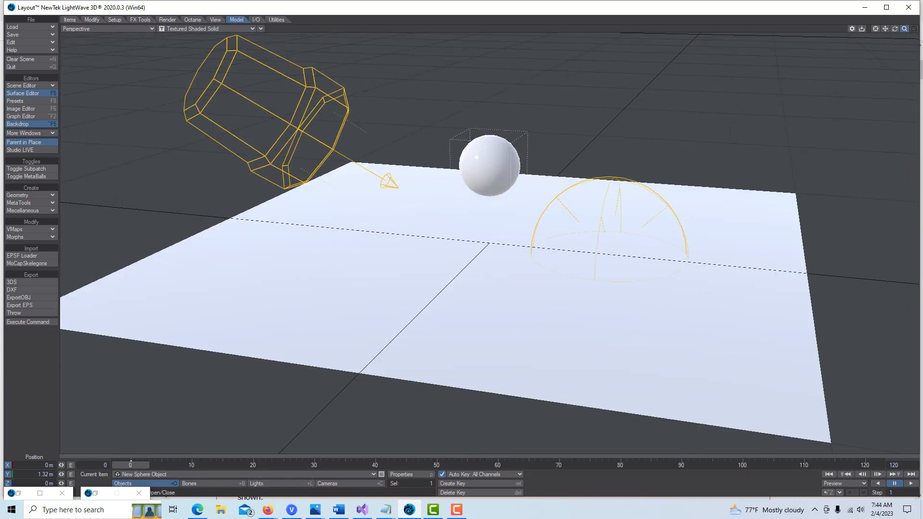
pyautogui.click(139, 494)
pyautogui.click(62, 493)
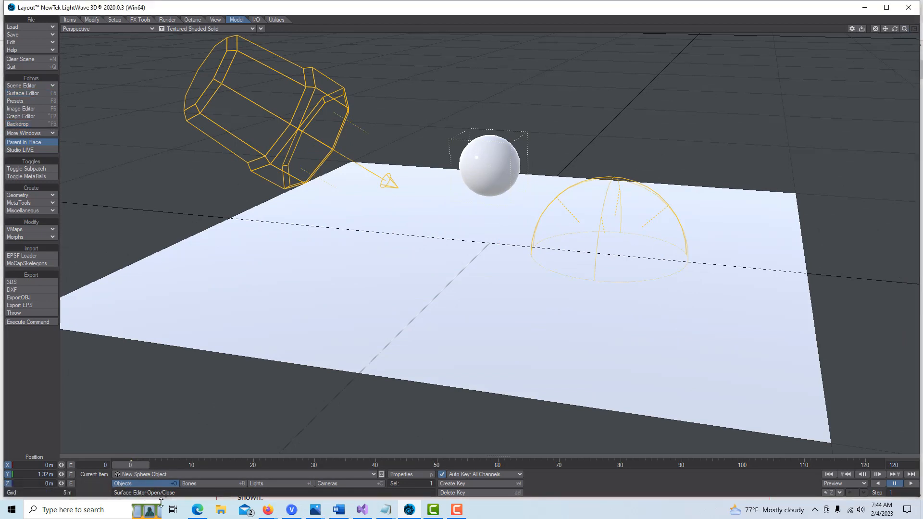
# Open the distant light's properties and its node graph for editing.
pyautogui.click(296, 483)
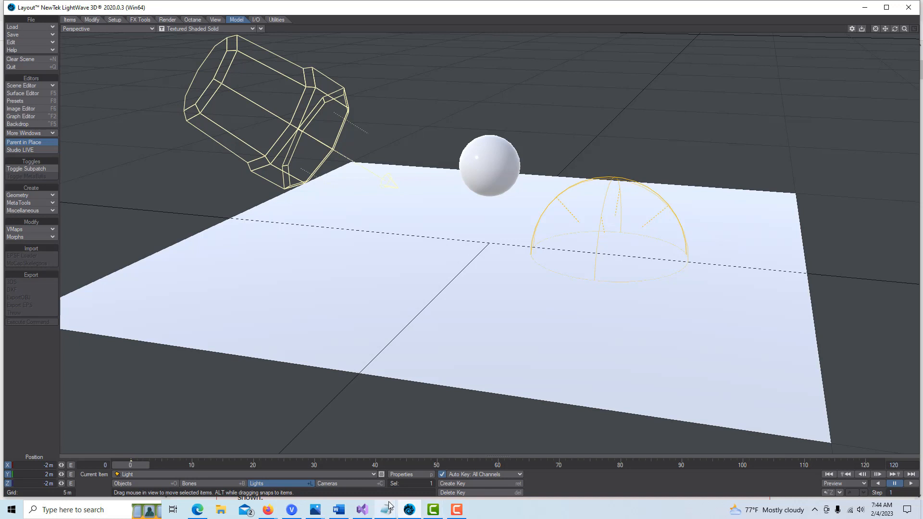
pyautogui.click(411, 474)
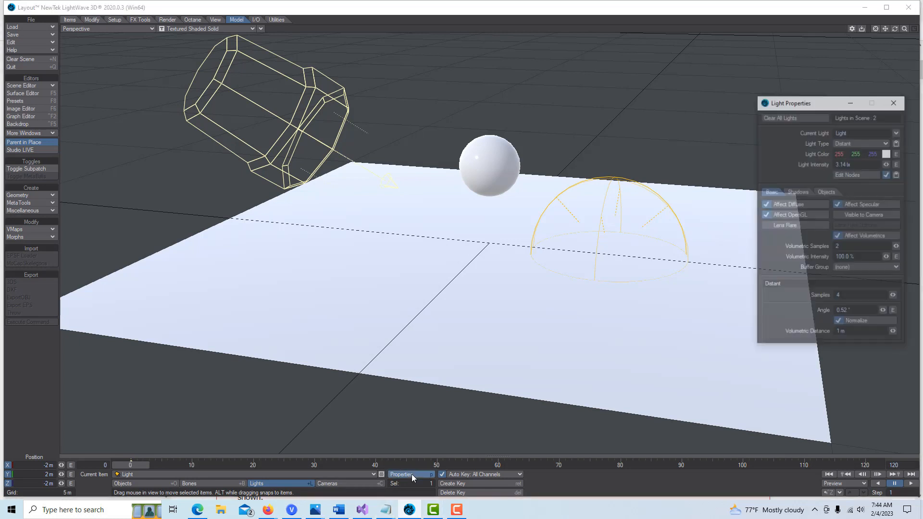
pyautogui.click(864, 174)
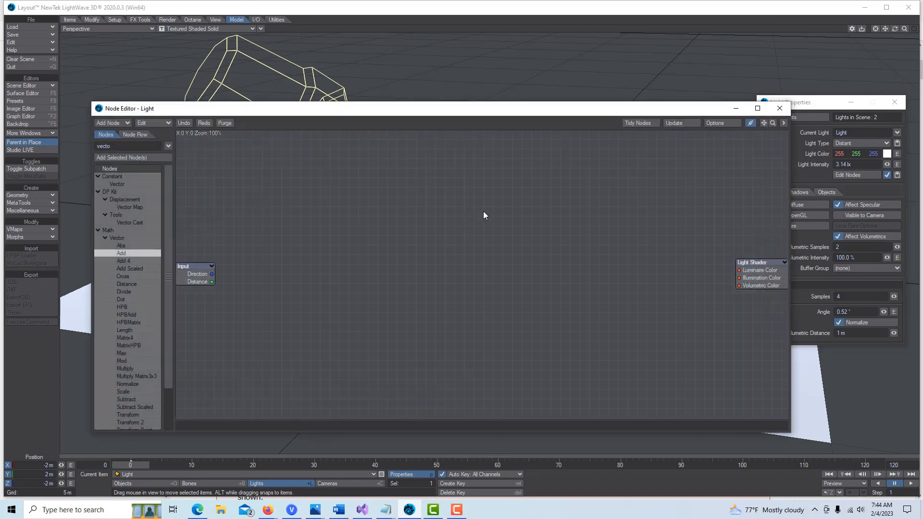
pyautogui.moveTo(495, 114); pyautogui.dragTo(478, 67)
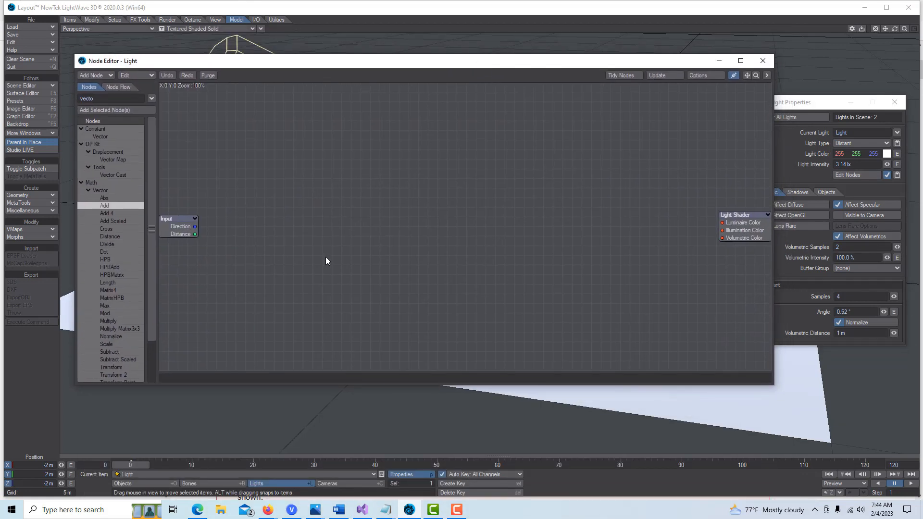
# Add a Compound node to the light's node graph and place the Input node nearer to it.
pyautogui.doubleClick(113, 99)
pyautogui.write('compound')
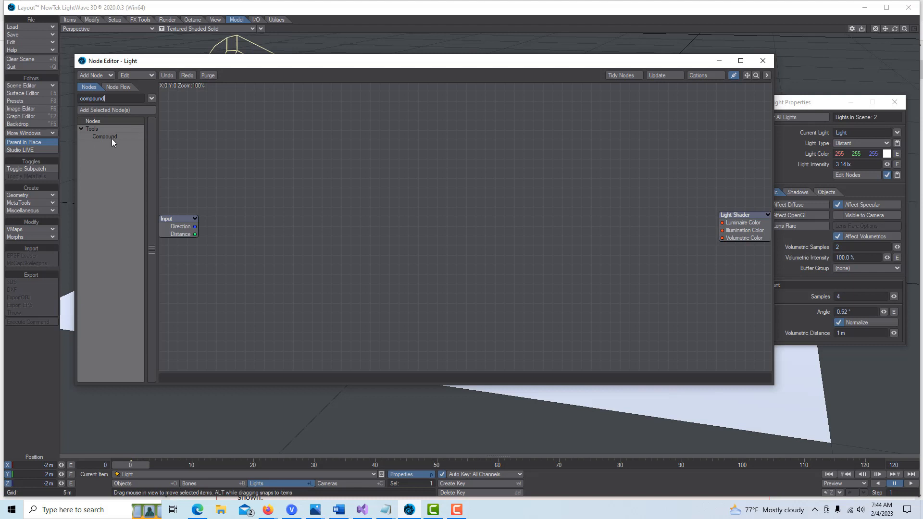
pyautogui.doubleClick(112, 137)
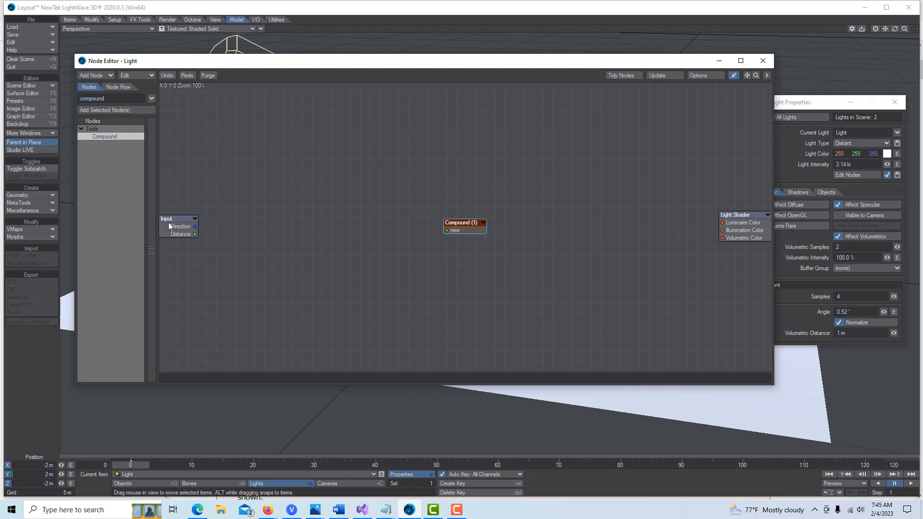
pyautogui.moveTo(169, 219); pyautogui.dragTo(309, 217)
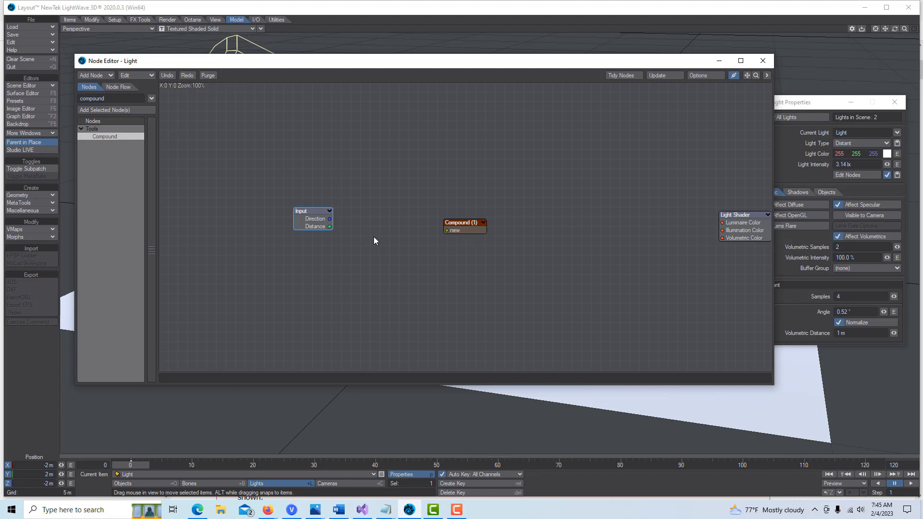
# Uncover the viewport behind the Node Editor and switch it from Perspective to the Current Camera view.
pyautogui.moveTo(464, 65); pyautogui.dragTo(410, 289)
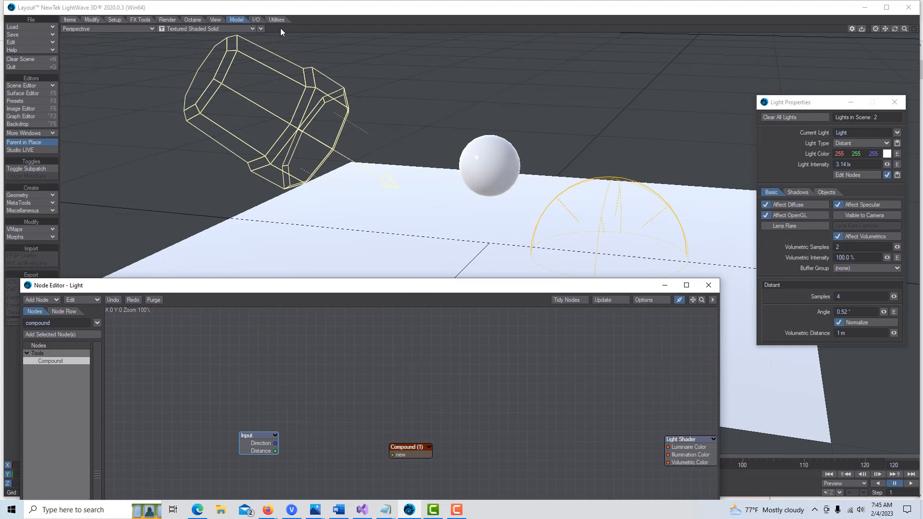
pyautogui.click(261, 28)
pyautogui.moveTo(302, 160)
pyautogui.click(339, 163)
pyautogui.click(147, 28)
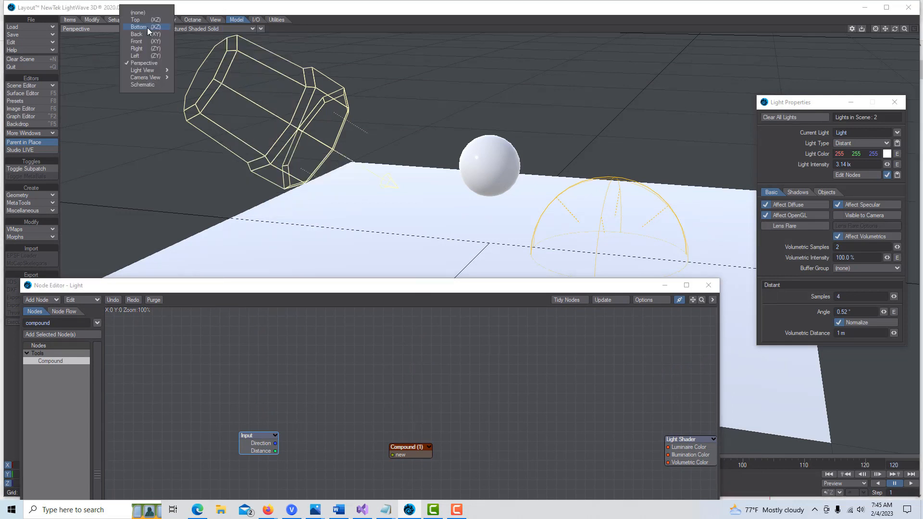
pyautogui.moveTo(145, 77)
pyautogui.click(200, 79)
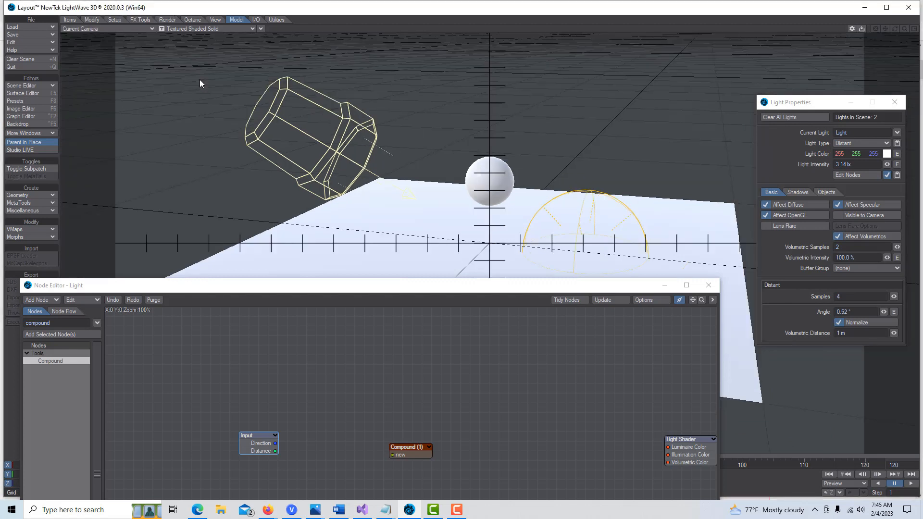
pyautogui.moveTo(462, 287); pyautogui.dragTo(509, 230)
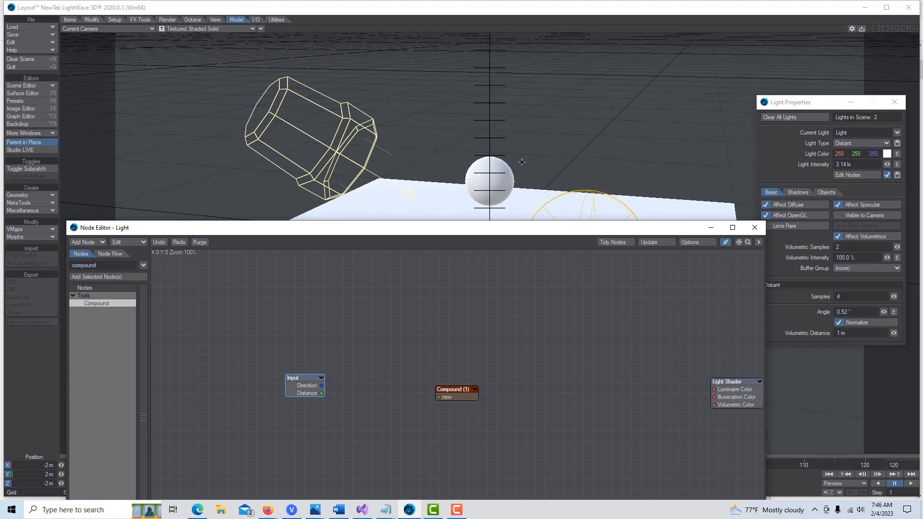
pyautogui.moveTo(507, 232); pyautogui.dragTo(506, 136)
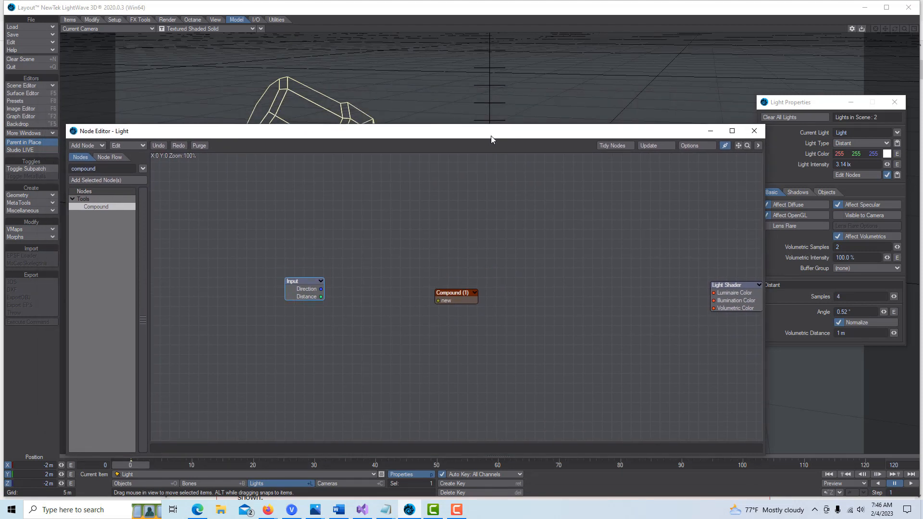
pyautogui.moveTo(491, 139); pyautogui.dragTo(454, 316)
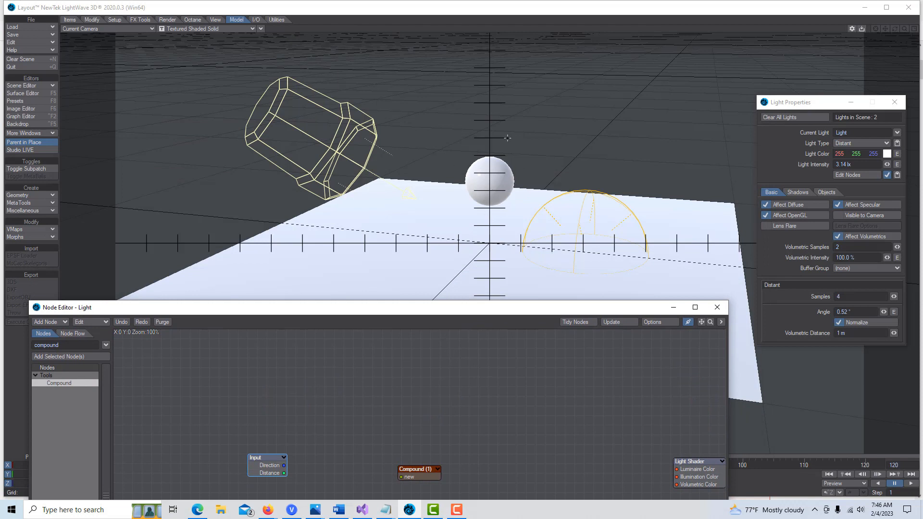
# Move the Input node farther from the Compound node, and stack two constant Color nodes between them.
pyautogui.moveTo(469, 310); pyautogui.dragTo(494, 106)
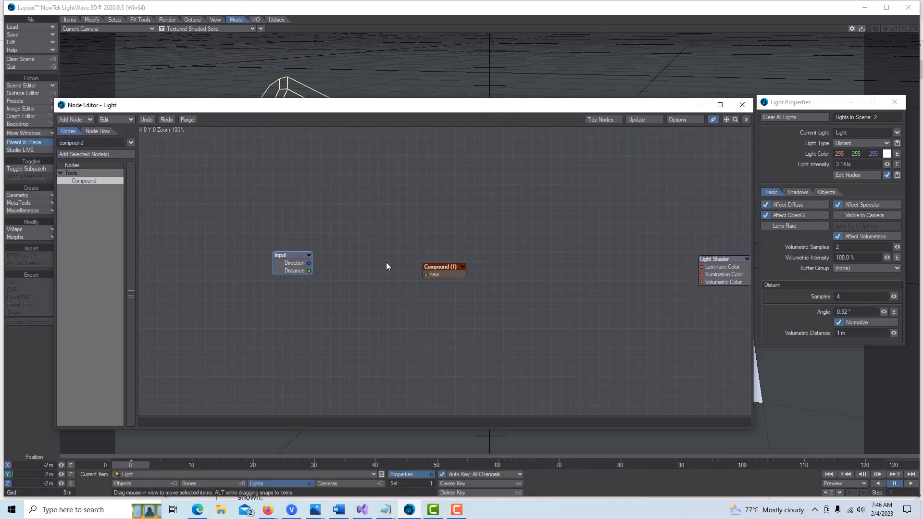
pyautogui.moveTo(276, 253); pyautogui.dragTo(180, 248)
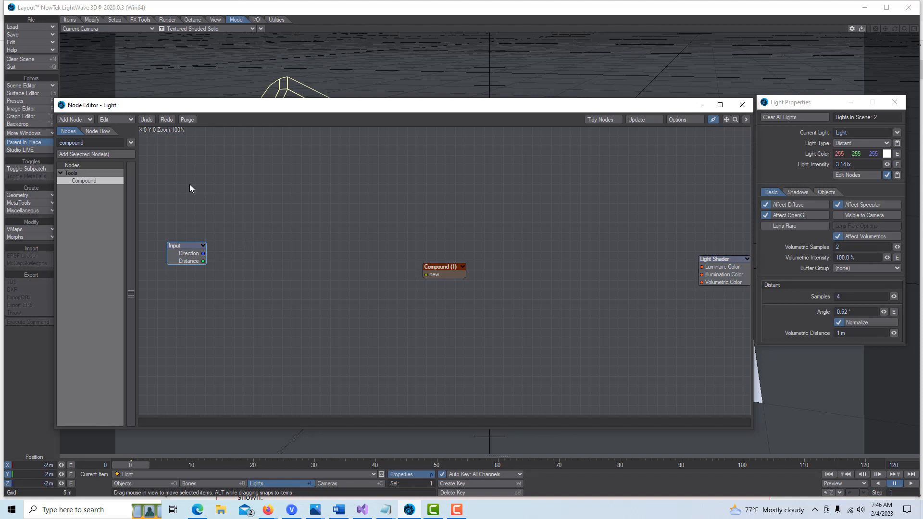
pyautogui.doubleClick(100, 143)
pyautogui.write('color')
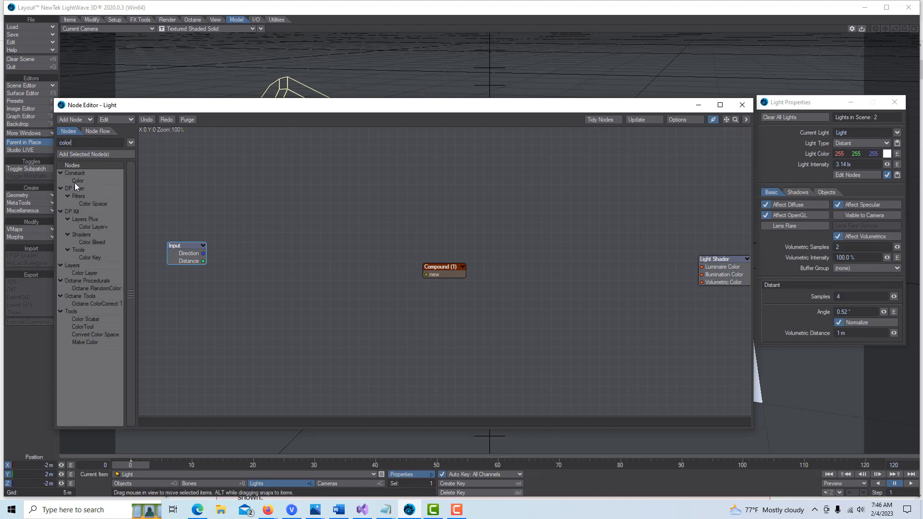
pyautogui.click(78, 180)
pyautogui.doubleClick(79, 181)
pyautogui.doubleClick(80, 182)
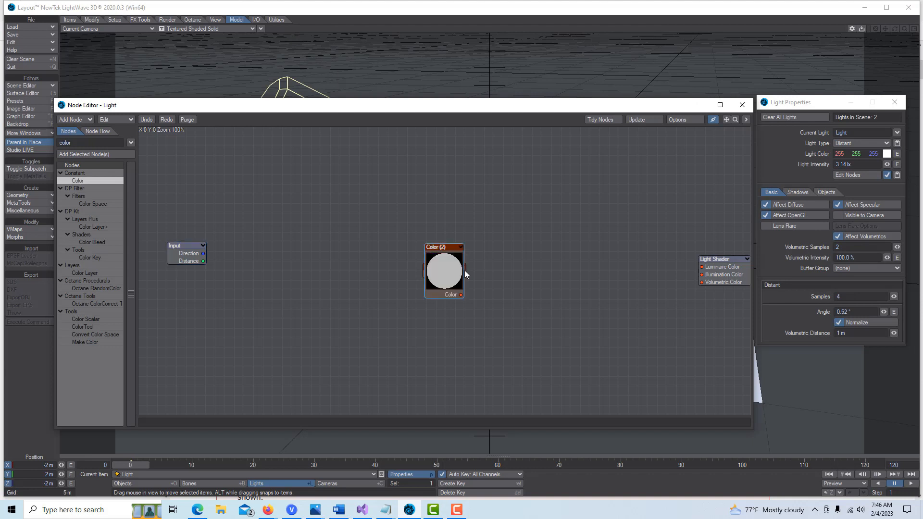
pyautogui.moveTo(448, 272); pyautogui.dragTo(315, 289)
pyautogui.moveTo(442, 248); pyautogui.dragTo(318, 188)
pyautogui.click(335, 282)
# Set the Color (1) node's color to red 191, 0, 0 from the swatch palette.
pyautogui.doubleClick(330, 221)
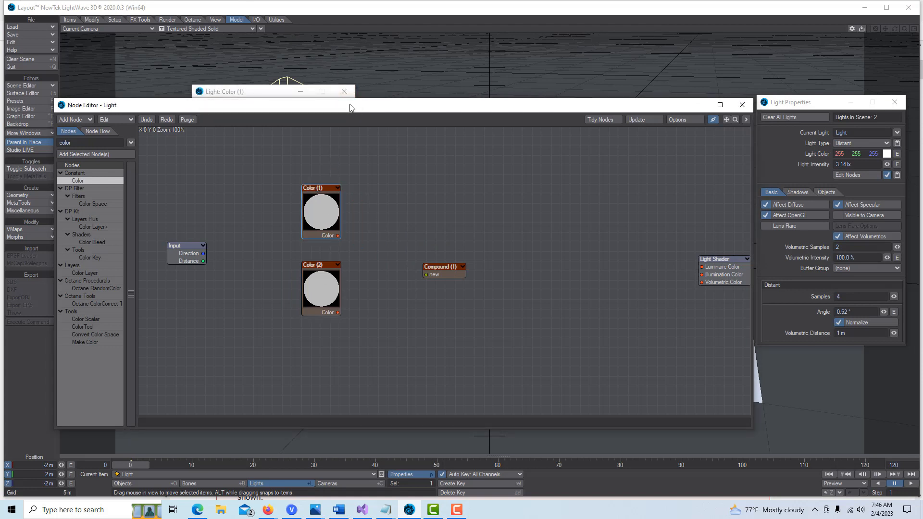
pyautogui.moveTo(351, 104); pyautogui.dragTo(348, 153)
pyautogui.click(336, 106)
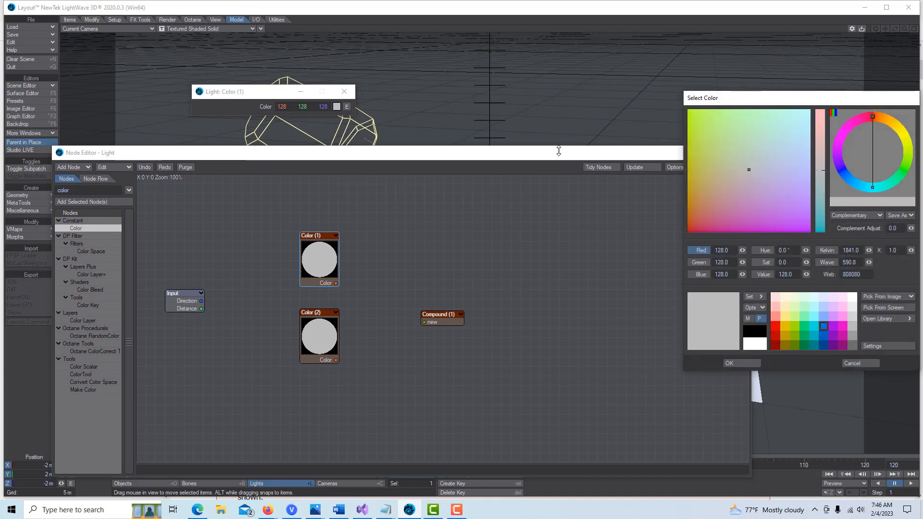
pyautogui.click(775, 327)
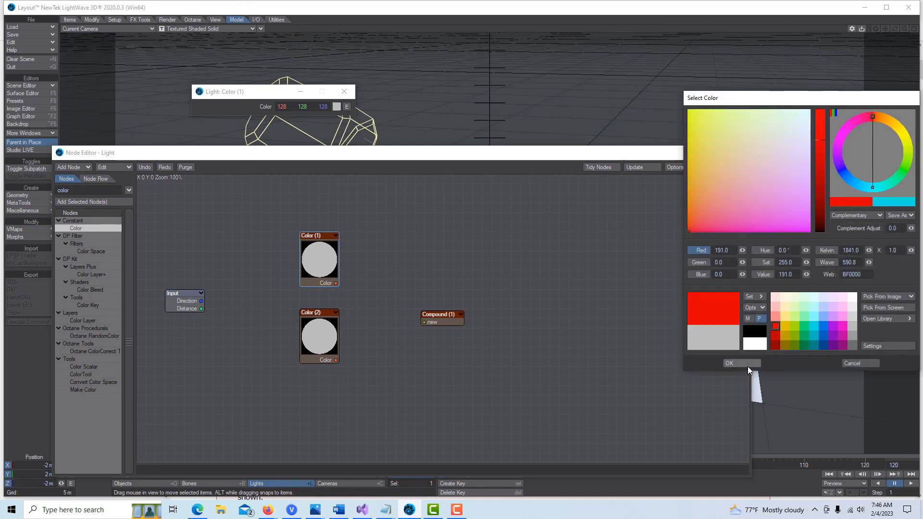
pyautogui.click(747, 363)
# Try to set the Color (2) node's color to blue 0, 47, 191.
pyautogui.click(322, 322)
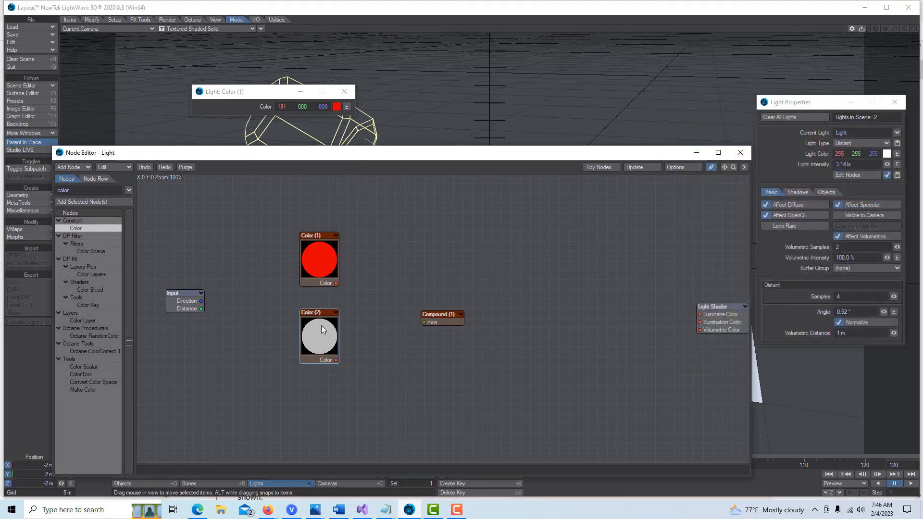
pyautogui.click(334, 107)
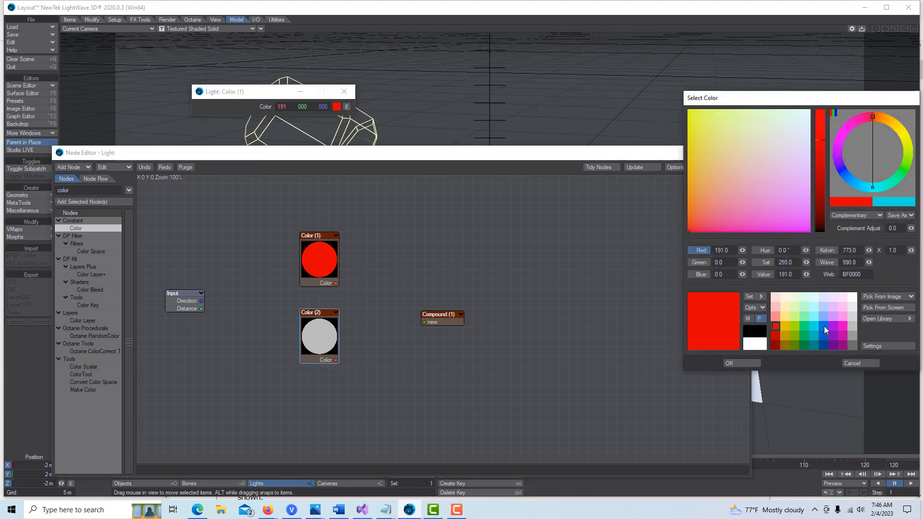
pyautogui.click(825, 329)
pyautogui.click(755, 362)
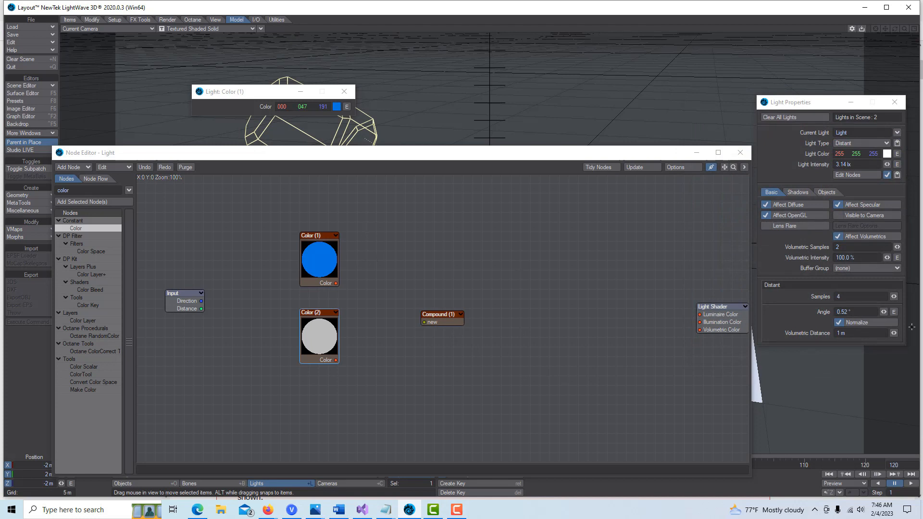
# Restore the Color (1) node's color to red 191, 0, 0.
pyautogui.click(337, 106)
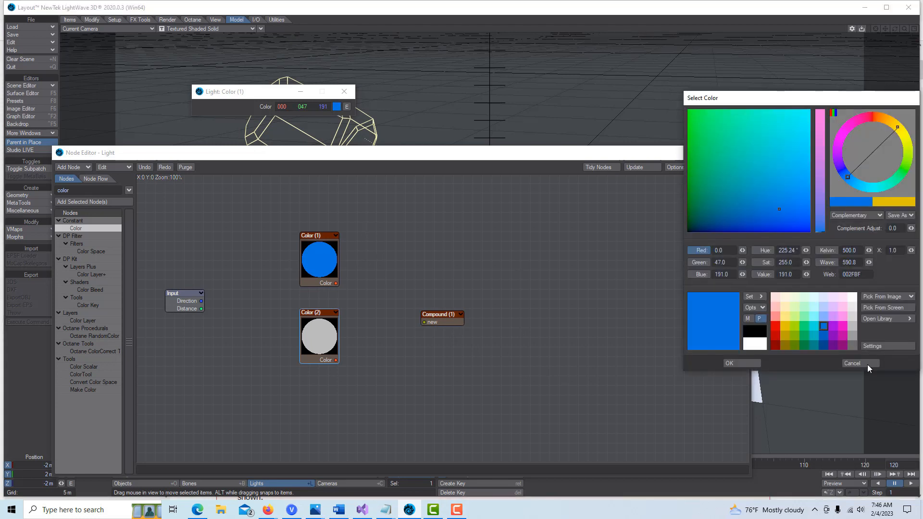
pyautogui.click(774, 330)
pyautogui.click(747, 362)
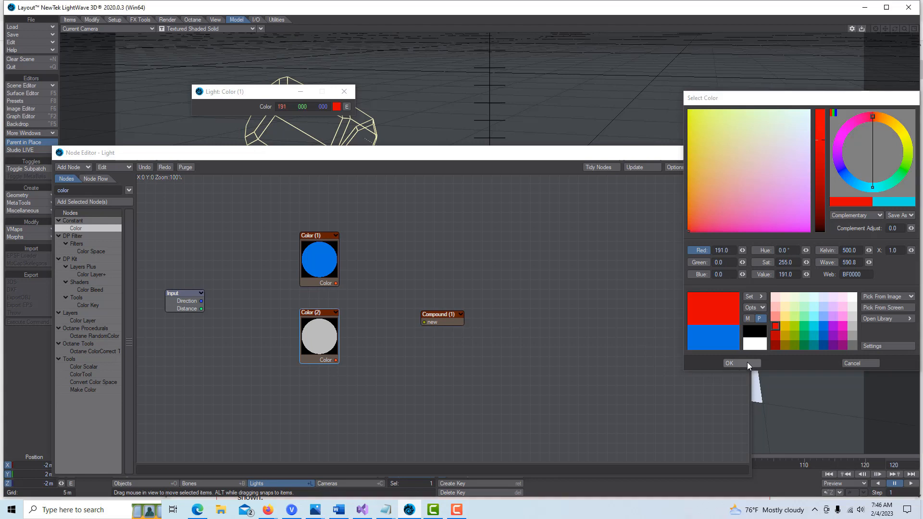
# Set the Color (2) node's color to blue 0, 47, 191 from the swatch palette.
pyautogui.click(307, 339)
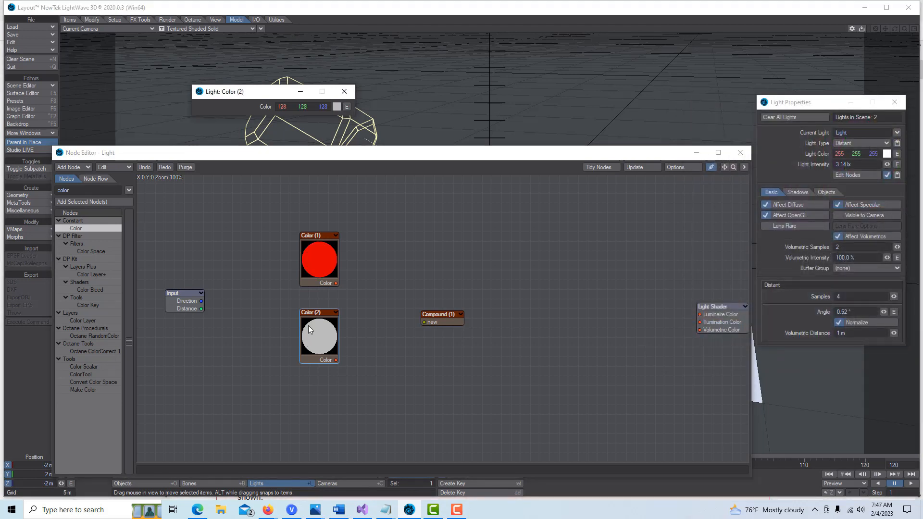
pyautogui.click(337, 106)
pyautogui.click(824, 327)
pyautogui.click(740, 362)
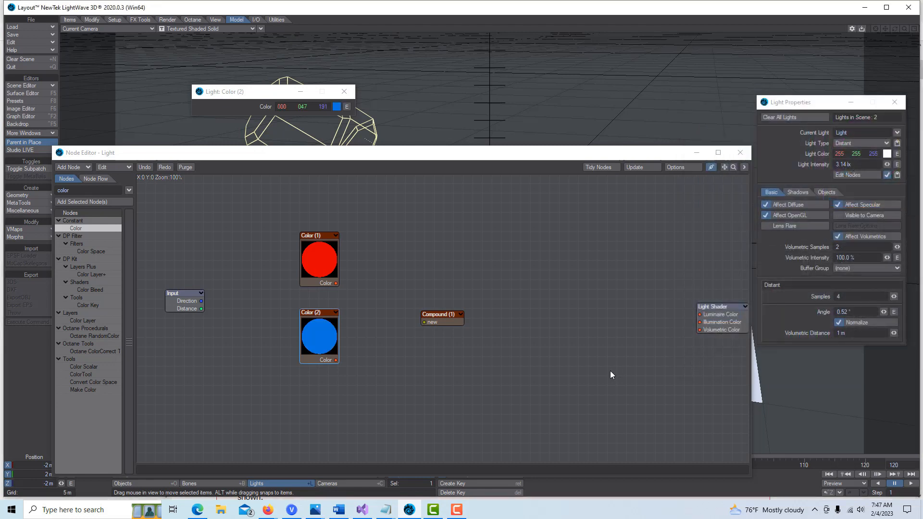
# Add a constant Scalar node to the light's graph, below the Color (2) node.
pyautogui.click(86, 190)
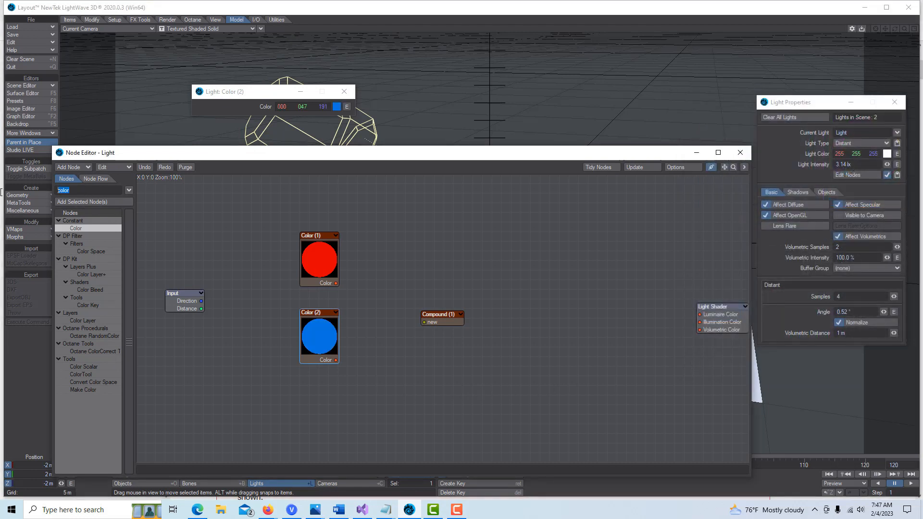
pyautogui.write('sca')
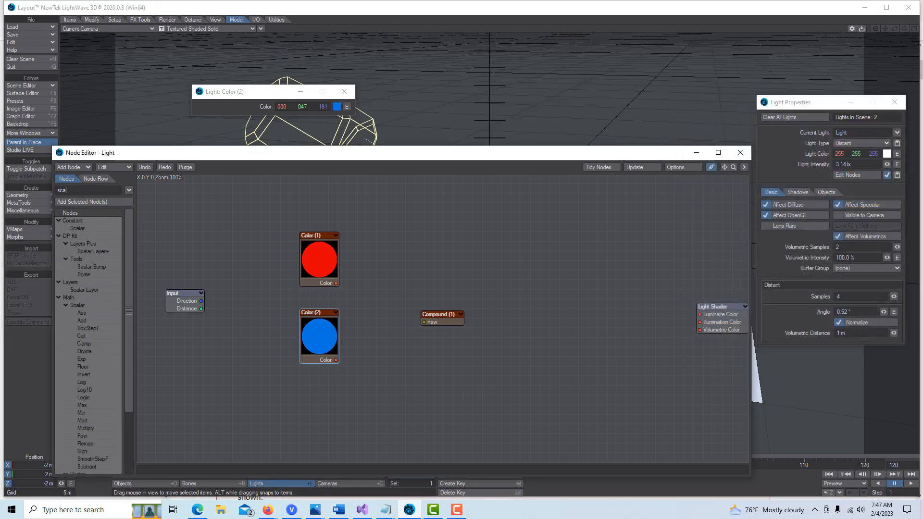
pyautogui.moveTo(91, 230); pyautogui.dragTo(315, 390)
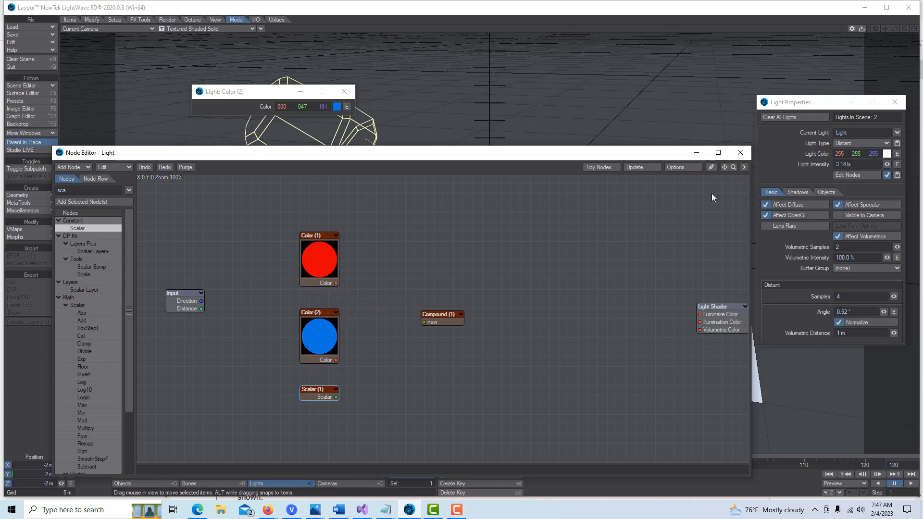
# Connect the outputs of Color (1), Color (2) and Scalar (1), in that order, to new inputs on the Compound node.
pyautogui.click(711, 167)
pyautogui.moveTo(336, 283)
pyautogui.moveTo(336, 284); pyautogui.dragTo(437, 323)
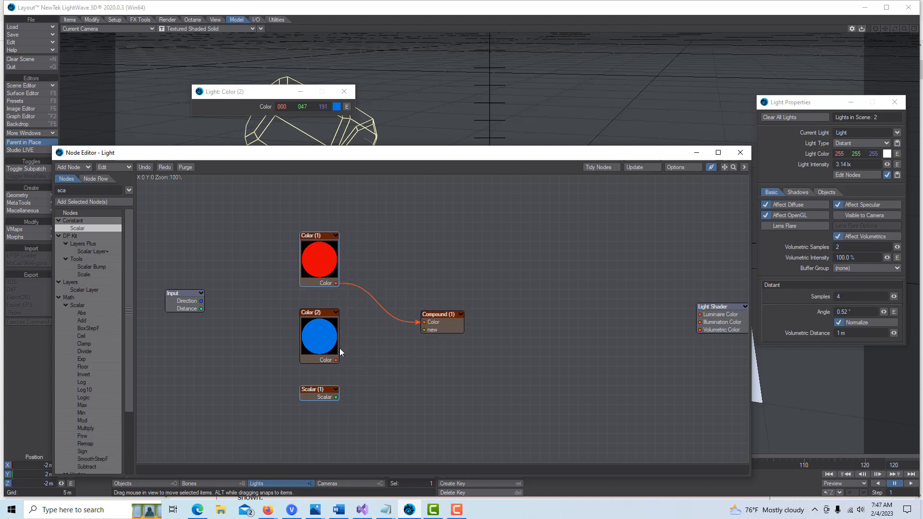
pyautogui.moveTo(336, 360); pyautogui.dragTo(425, 331)
pyautogui.moveTo(337, 398); pyautogui.dragTo(426, 345)
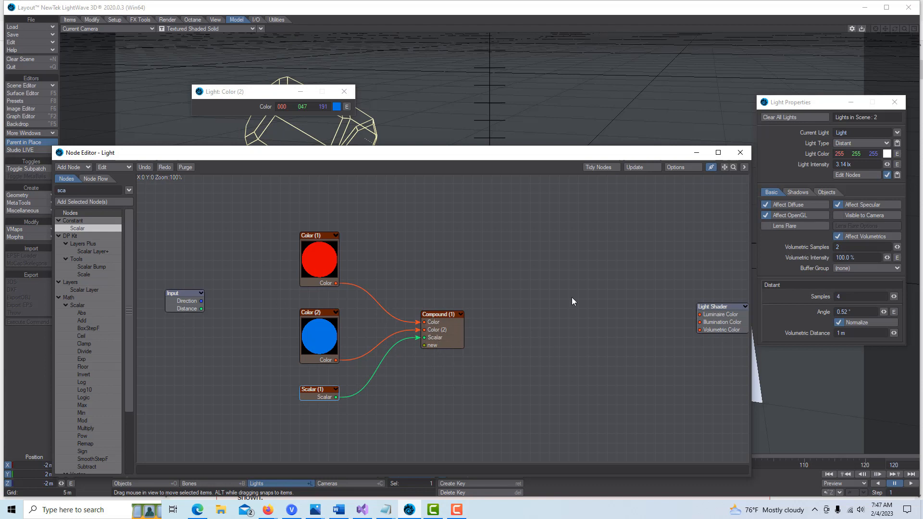
# Open the Compound node's inner graph and move its Input and Output nodes closer together.
pyautogui.doubleClick(448, 326)
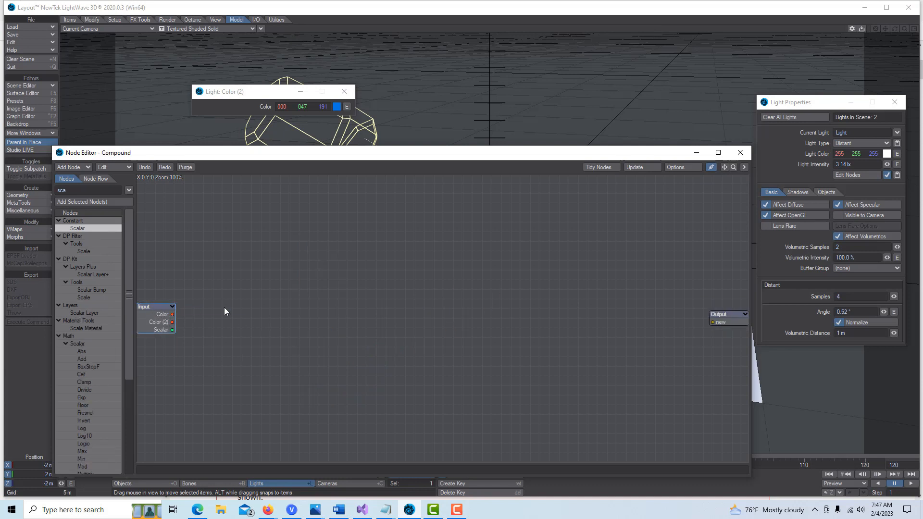
pyautogui.moveTo(159, 308); pyautogui.dragTo(293, 305)
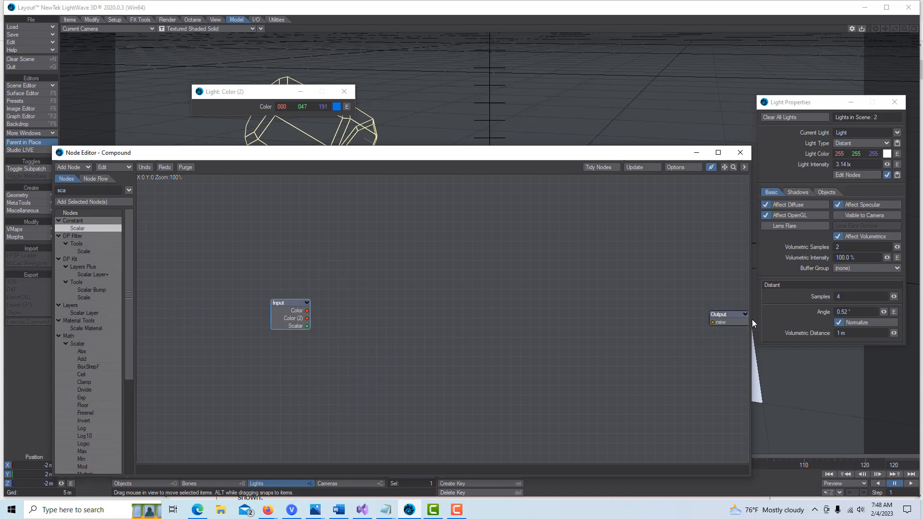
pyautogui.moveTo(730, 320); pyautogui.dragTo(560, 325)
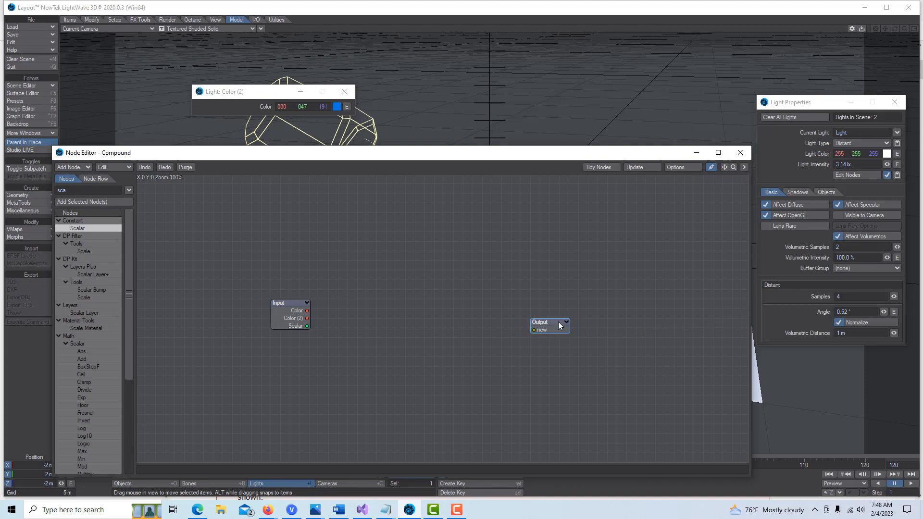
# Rename the Color output of the compound's Input node as red.
pyautogui.rightClick(299, 311)
pyautogui.moveTo(309, 301)
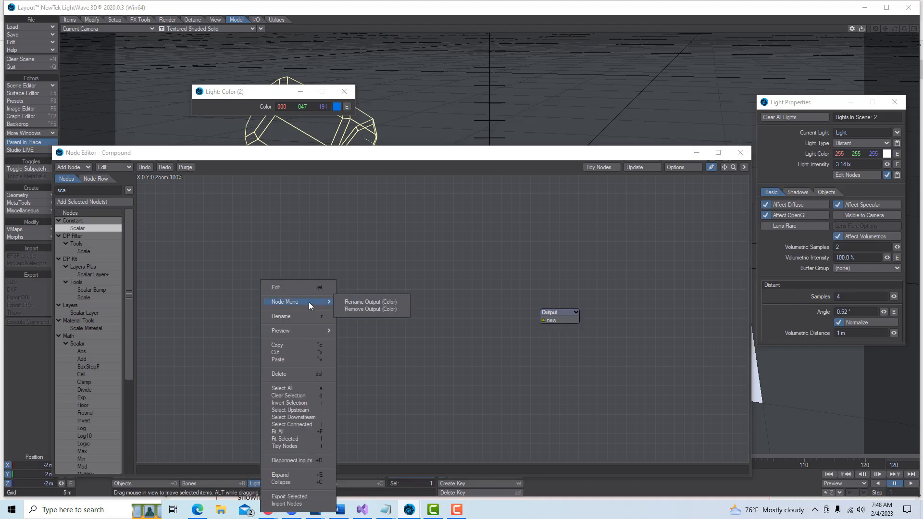
pyautogui.click(359, 302)
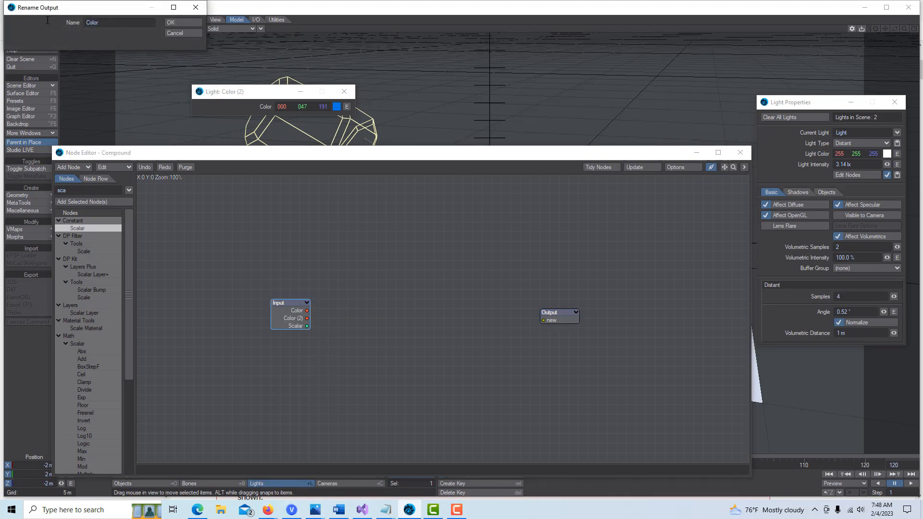
pyautogui.write('red')
pyautogui.click(186, 24)
# Rename the Color (2) output of the compound's Input node as blue.
pyautogui.rightClick(306, 318)
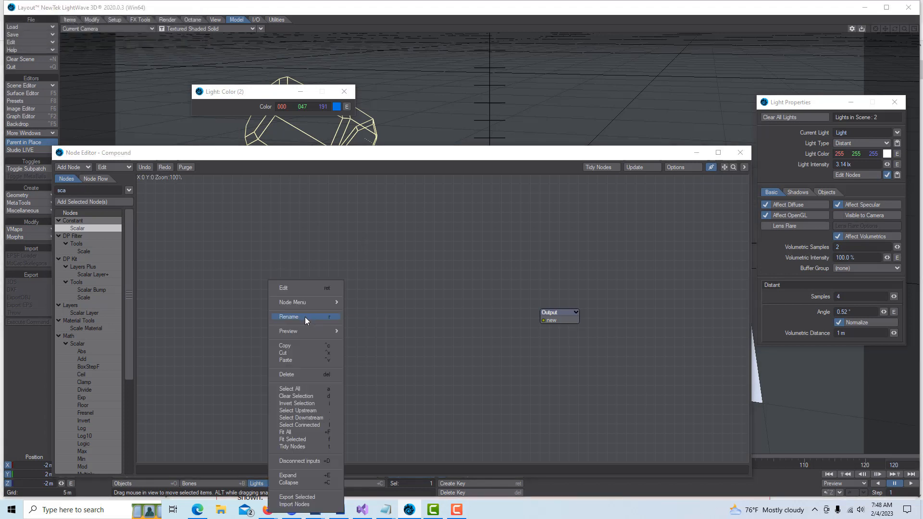
pyautogui.moveTo(315, 303)
pyautogui.click(380, 303)
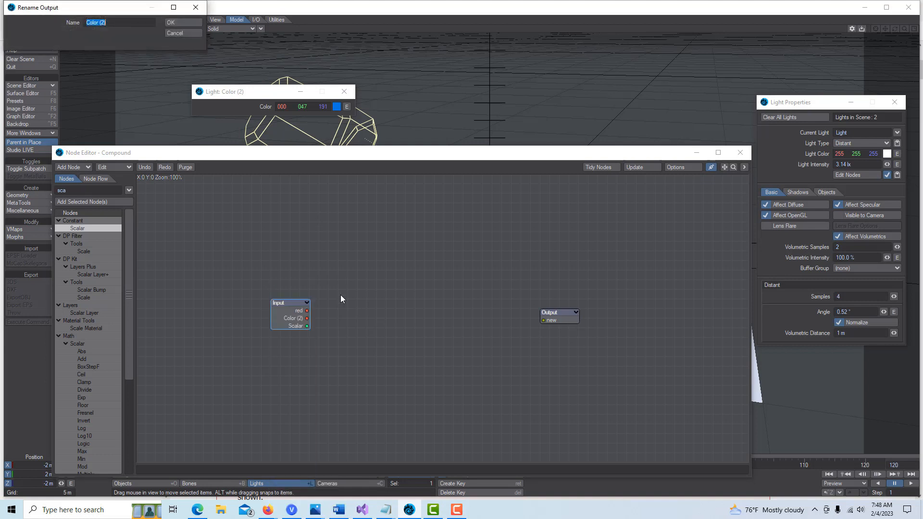
pyautogui.write('blue')
pyautogui.click(175, 21)
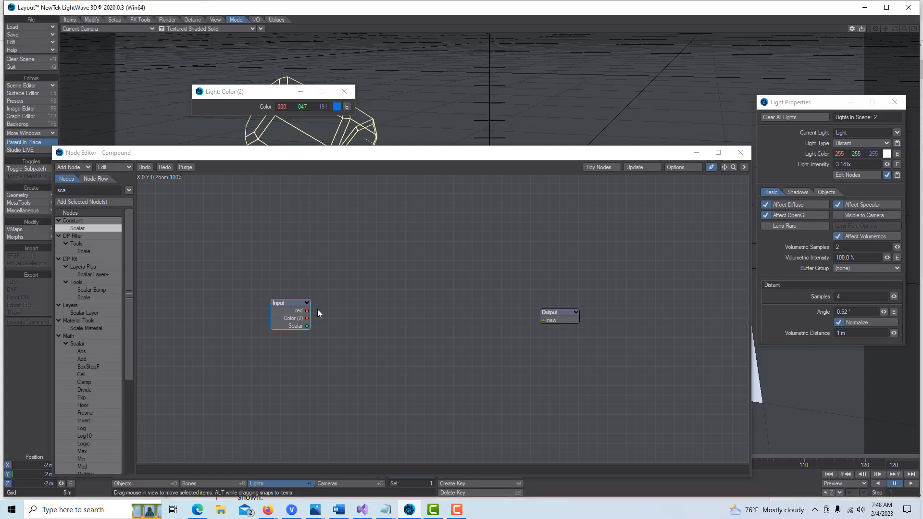
# Rename the Input node's Scalar output as float, and check the renamed sockets in the light's graph before returning to the compound.
pyautogui.rightClick(305, 325)
pyautogui.moveTo(312, 304)
pyautogui.click(356, 301)
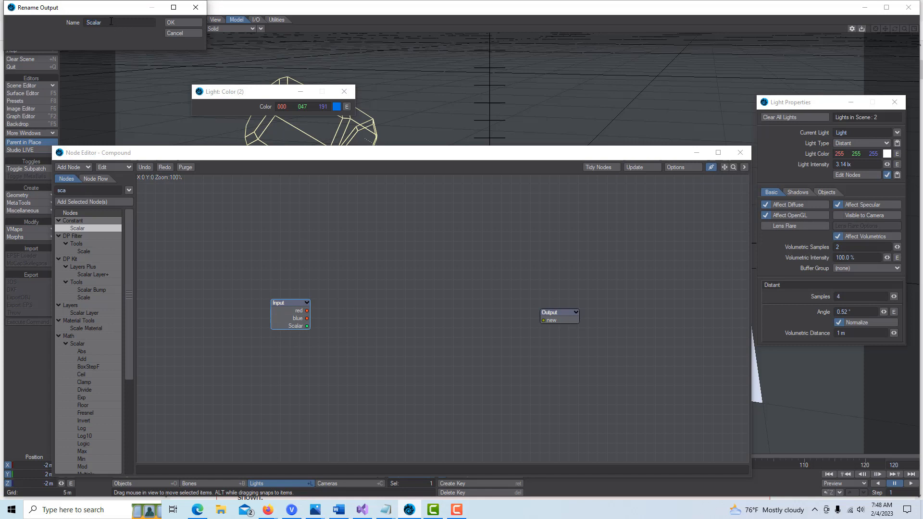
pyautogui.write('float')
pyautogui.click(183, 23)
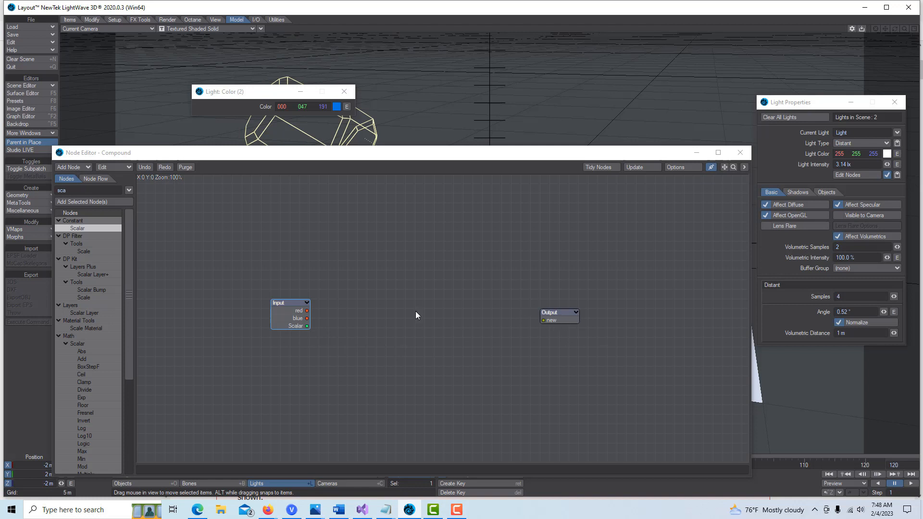
pyautogui.doubleClick(291, 313)
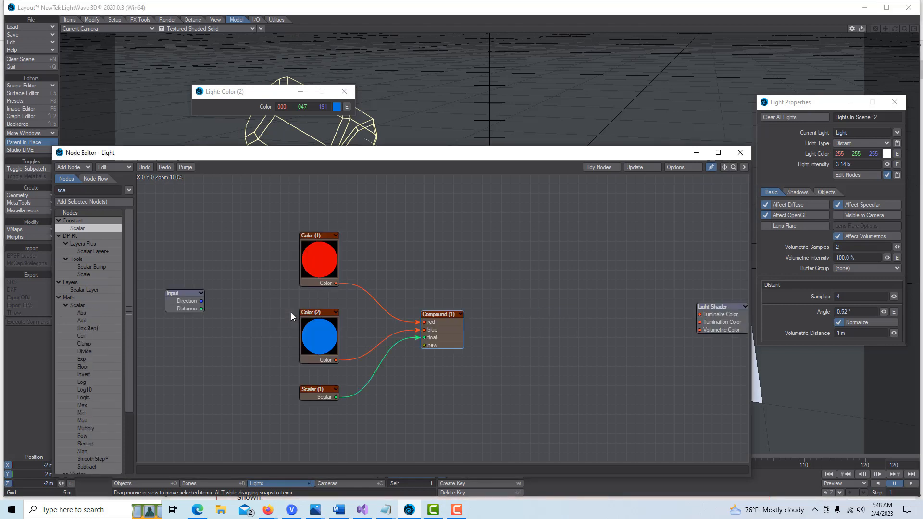
pyautogui.doubleClick(449, 329)
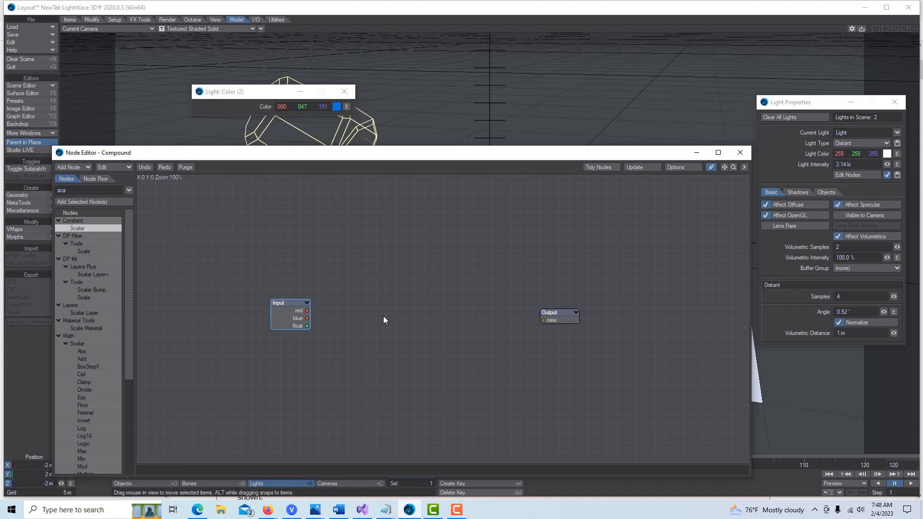
# Switch the viewport's render mode to VPR and bring the compound's node graph back fully into view.
pyautogui.moveTo(404, 154); pyautogui.dragTo(396, 179)
pyautogui.click(250, 30)
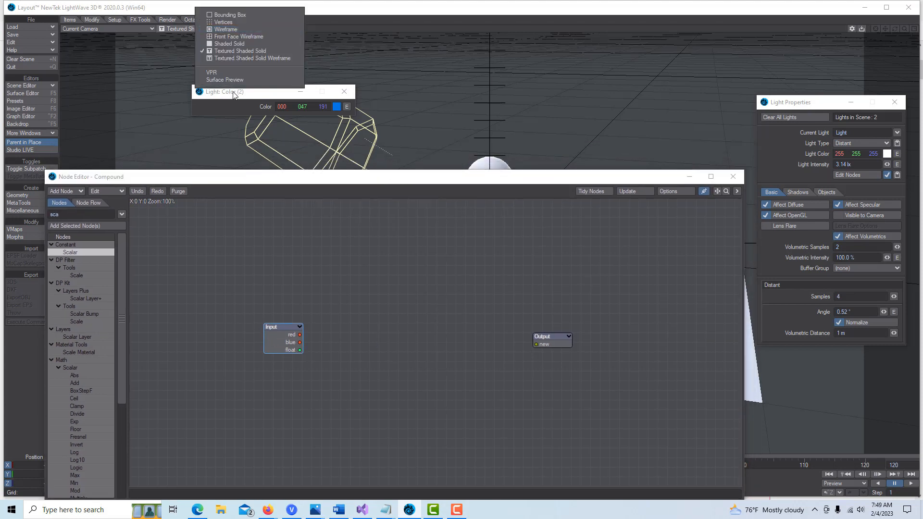
pyautogui.click(230, 74)
pyautogui.moveTo(421, 177)
pyautogui.mouseDown()
pyautogui.moveTo(467, 273)
pyautogui.moveTo(455, 322)
pyautogui.moveTo(492, 41)
pyautogui.moveTo(450, 117)
pyautogui.mouseUp()
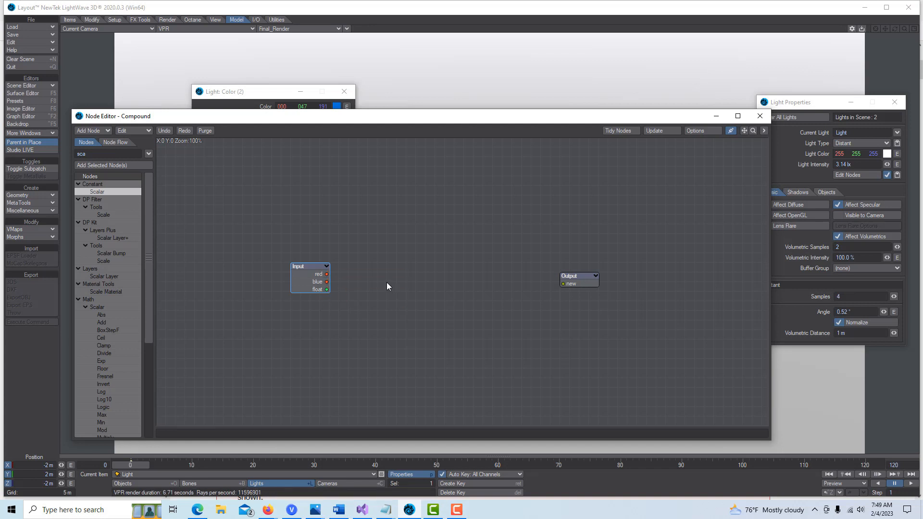
# Add two vector Multiply nodes to the compound's graph, with the second placed below the first.
pyautogui.click(108, 153)
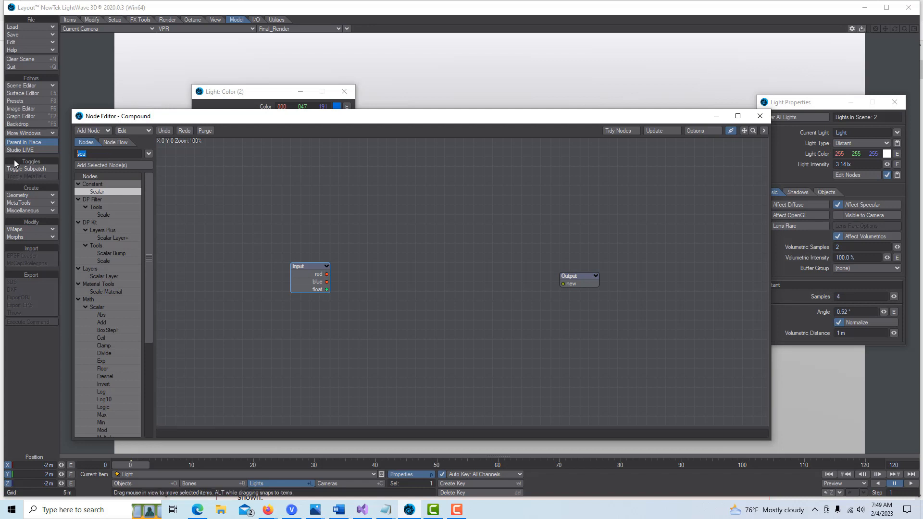
pyautogui.write('multip')
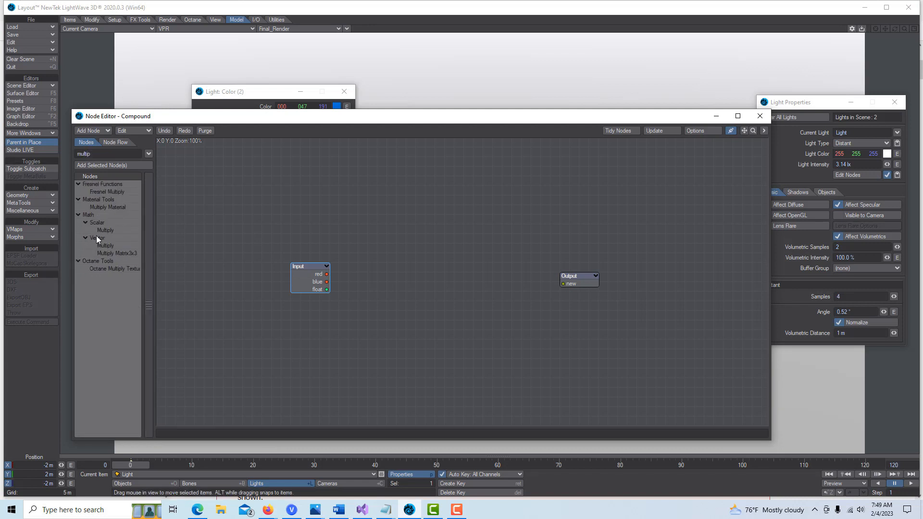
pyautogui.doubleClick(113, 246)
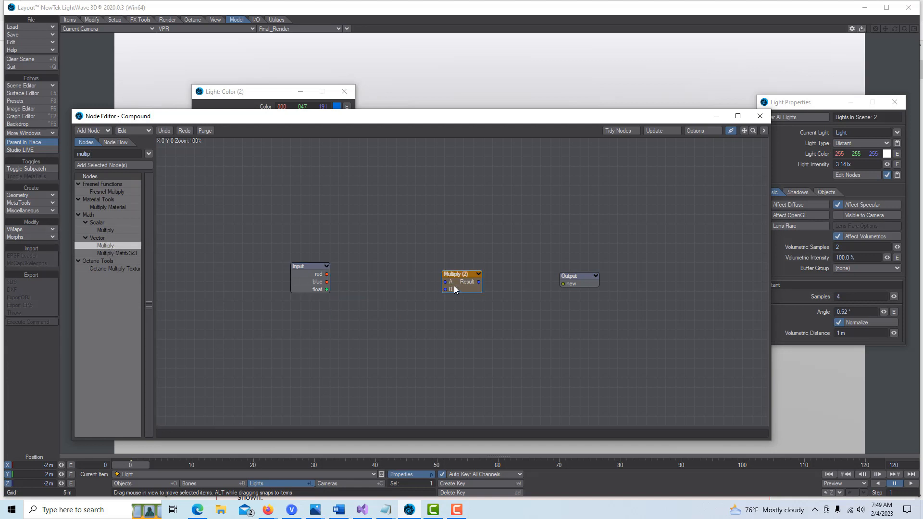
pyautogui.moveTo(454, 289); pyautogui.dragTo(457, 328)
# Place a scalar Subtract node below the two Multiply nodes, replacing the vector Subtract tried first.
pyautogui.click(113, 154)
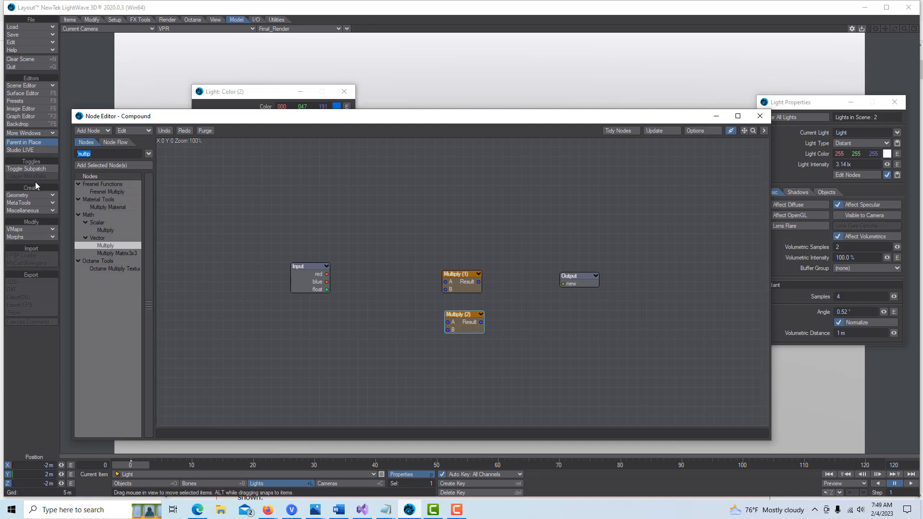
pyautogui.write('subtr')
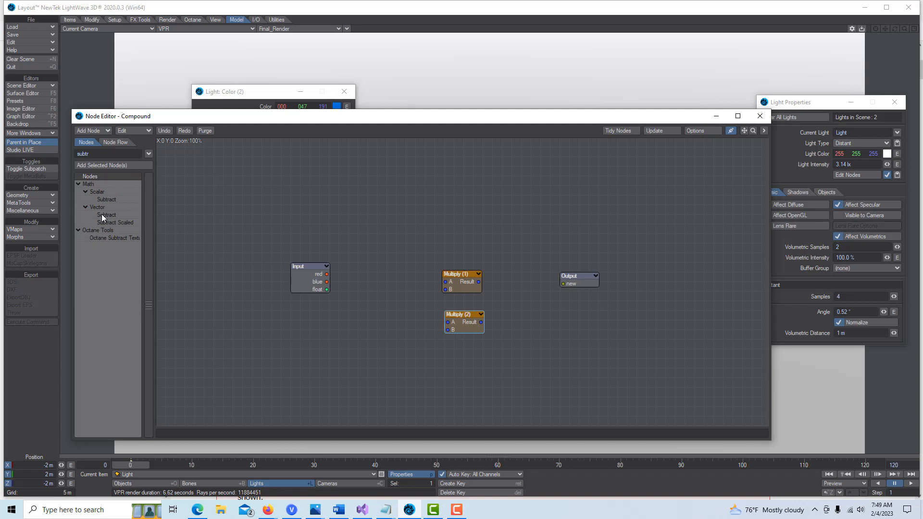
pyautogui.doubleClick(102, 214)
pyautogui.moveTo(464, 289); pyautogui.dragTo(464, 366)
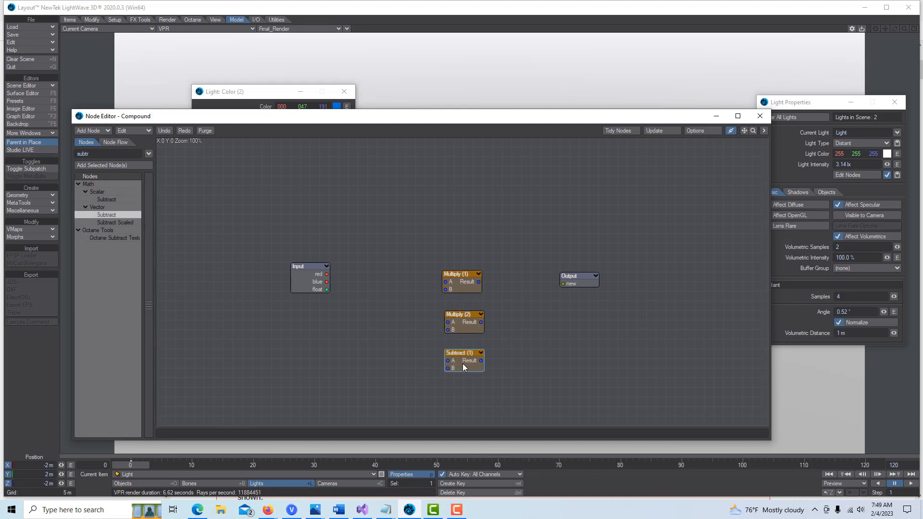
pyautogui.doubleClick(117, 201)
pyautogui.moveTo(462, 283); pyautogui.dragTo(458, 363)
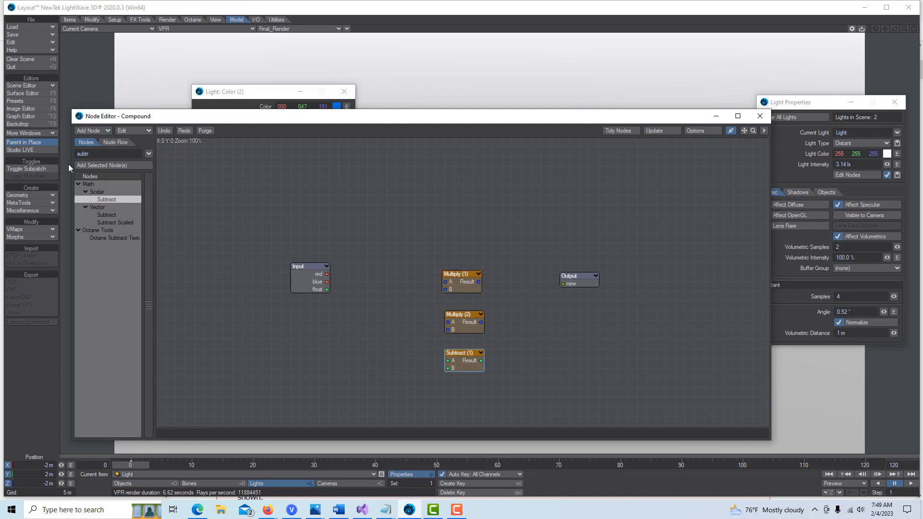
# Add a vector Add node before the Output node, and stack the Multiply and Subtract nodes between Input and Add.
pyautogui.moveTo(105, 155); pyautogui.dragTo(2, 161)
pyautogui.write('dd')
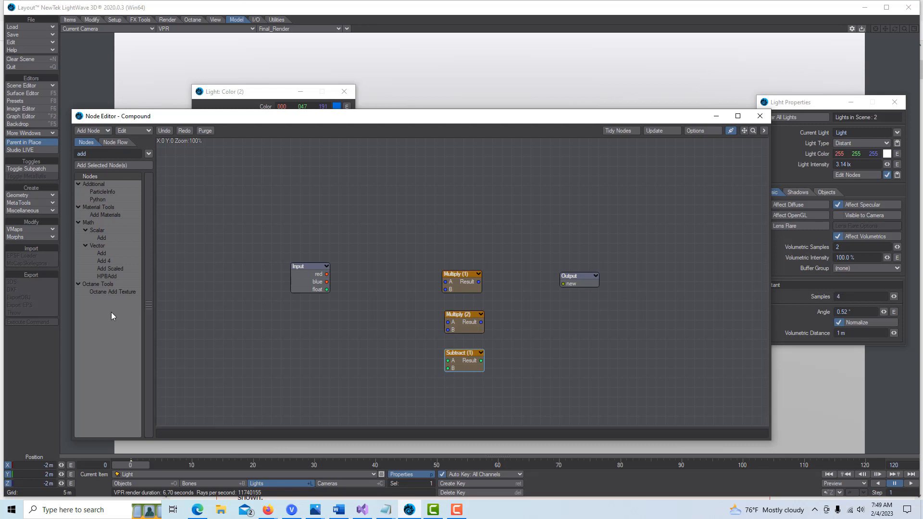
pyautogui.moveTo(102, 254); pyautogui.dragTo(533, 321)
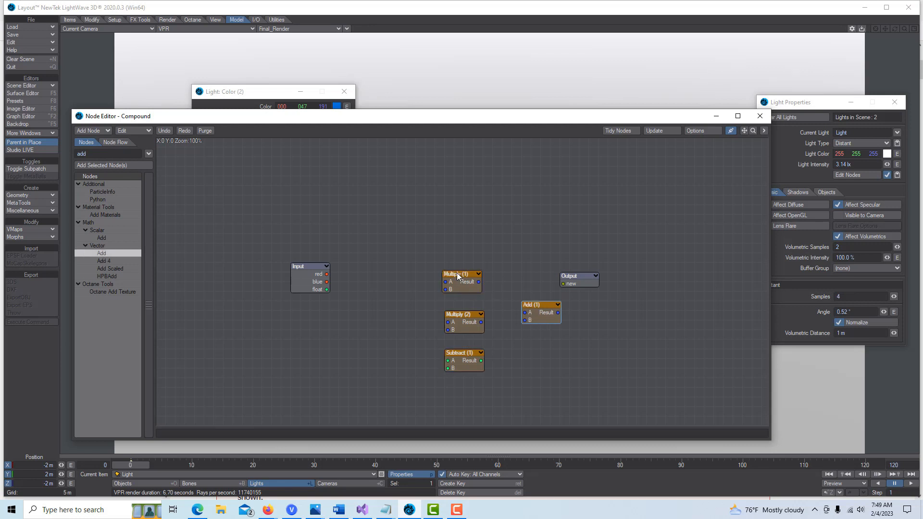
pyautogui.moveTo(459, 278); pyautogui.dragTo(413, 242)
pyautogui.moveTo(458, 320); pyautogui.dragTo(410, 281)
pyautogui.moveTo(460, 359); pyautogui.dragTo(412, 331)
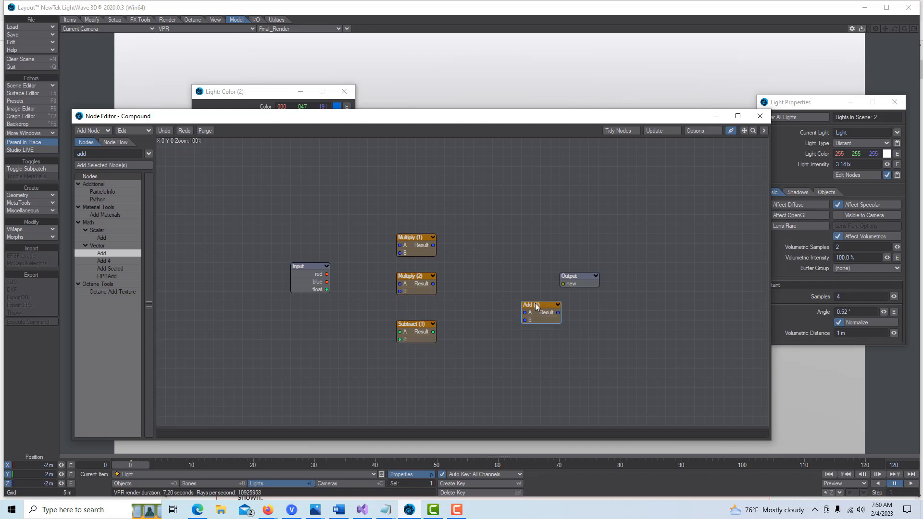
pyautogui.moveTo(544, 304); pyautogui.dragTo(496, 275)
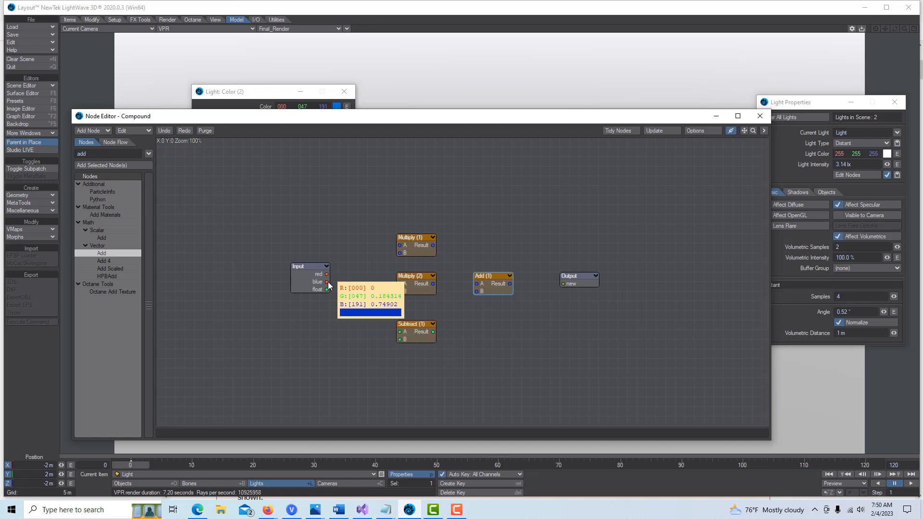
# Connect blue and float to inputs A and B of Multiply (2), and its Result to the Add node's B input.
pyautogui.moveTo(327, 282); pyautogui.dragTo(399, 284)
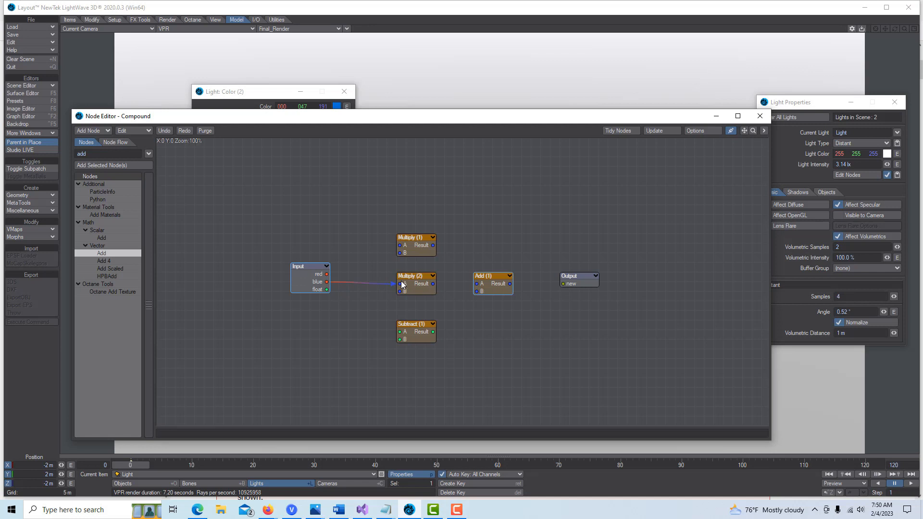
pyautogui.moveTo(327, 289); pyautogui.dragTo(476, 291)
# Set the Subtract node's A value to 1, and connect the float output to its B input.
pyautogui.doubleClick(417, 329)
pyautogui.write('1')
pyautogui.click(565, 368)
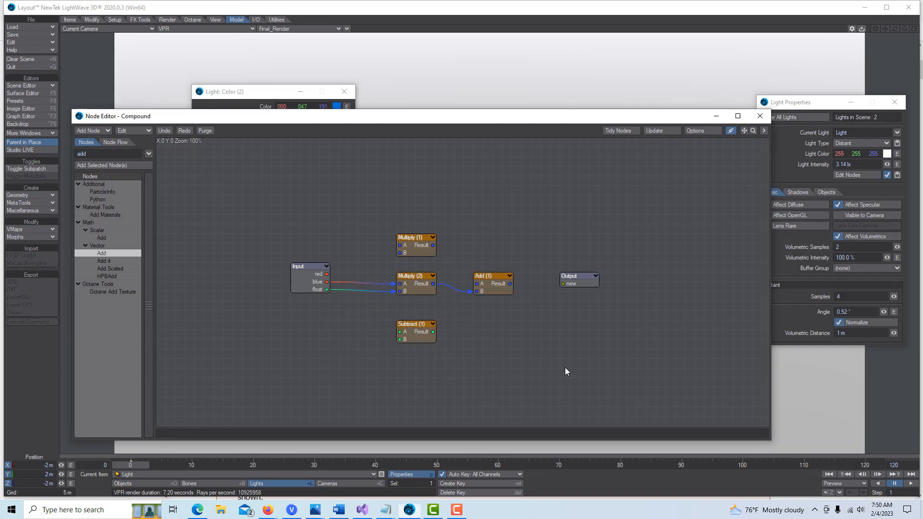
pyautogui.moveTo(327, 290); pyautogui.dragTo(400, 341)
# Wire red and the Subtract result into Multiply (1), its Result into Add's A input, and Add's Result into the Output node.
pyautogui.moveTo(417, 235); pyautogui.dragTo(474, 233)
pyautogui.click(326, 272)
pyautogui.moveTo(353, 264); pyautogui.dragTo(457, 246)
pyautogui.moveTo(433, 333); pyautogui.dragTo(510, 278)
pyautogui.moveTo(491, 246); pyautogui.dragTo(621, 295)
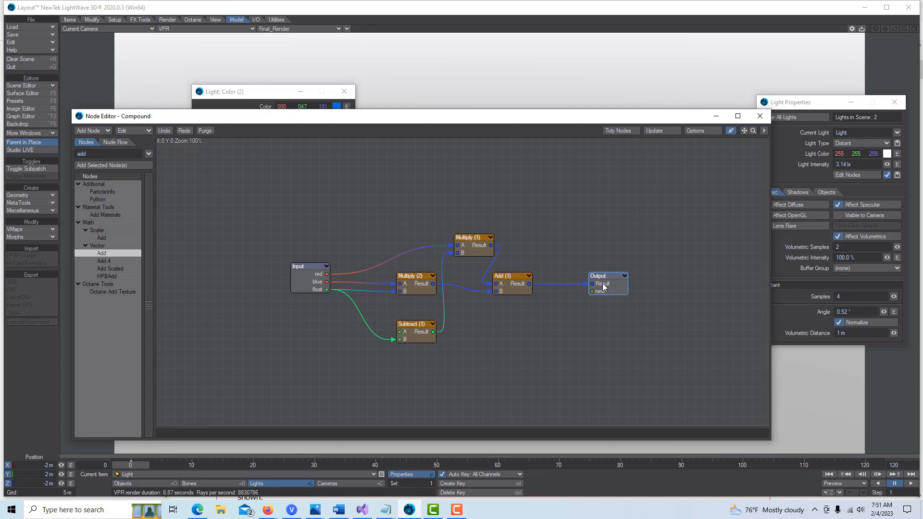
# Rename the compound Output node's Result input as blend.
pyautogui.rightClick(602, 284)
pyautogui.moveTo(612, 296)
pyautogui.click(667, 297)
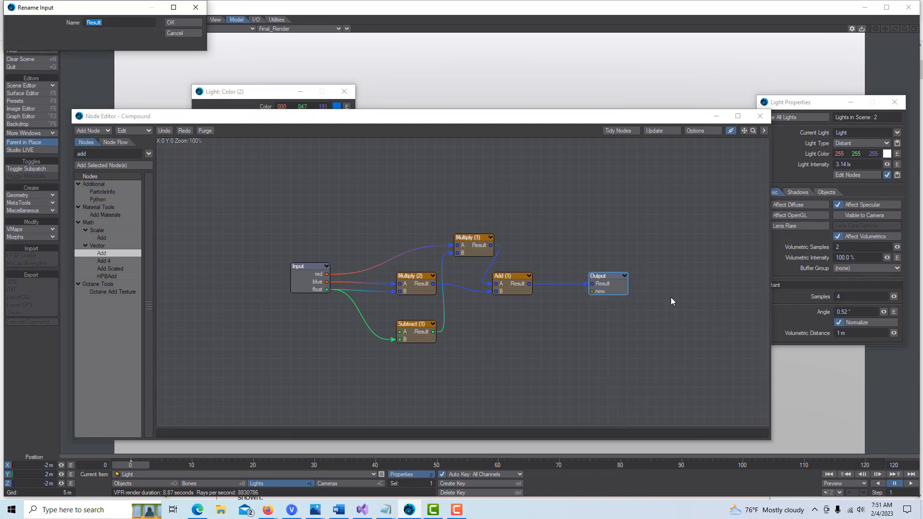
pyautogui.write('blend')
pyautogui.click(193, 10)
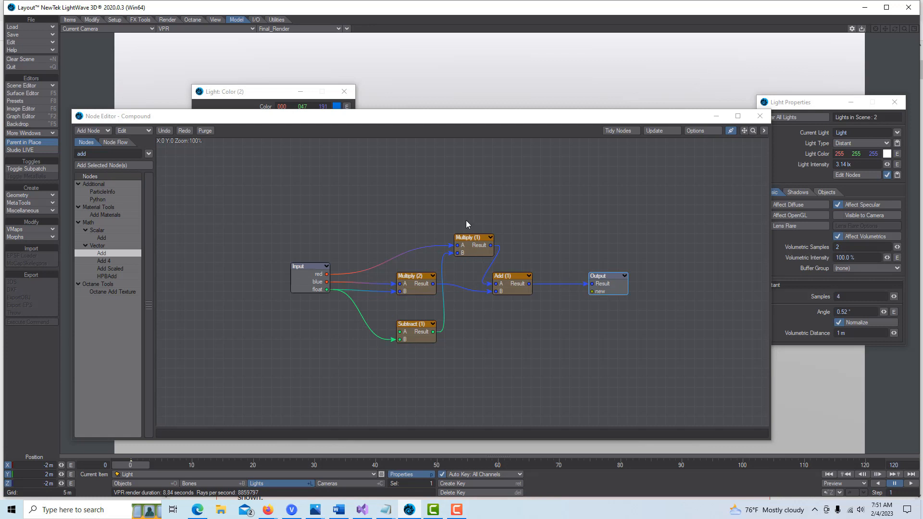
# Return to the light's graph and connect the compound's blend output to the Light Shader's Luminaire Color.
pyautogui.doubleClick(301, 270)
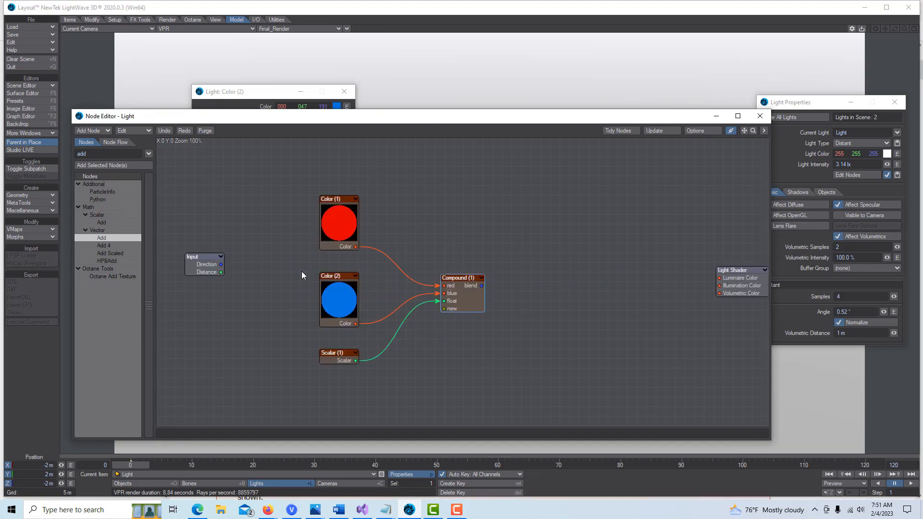
pyautogui.doubleClick(463, 299)
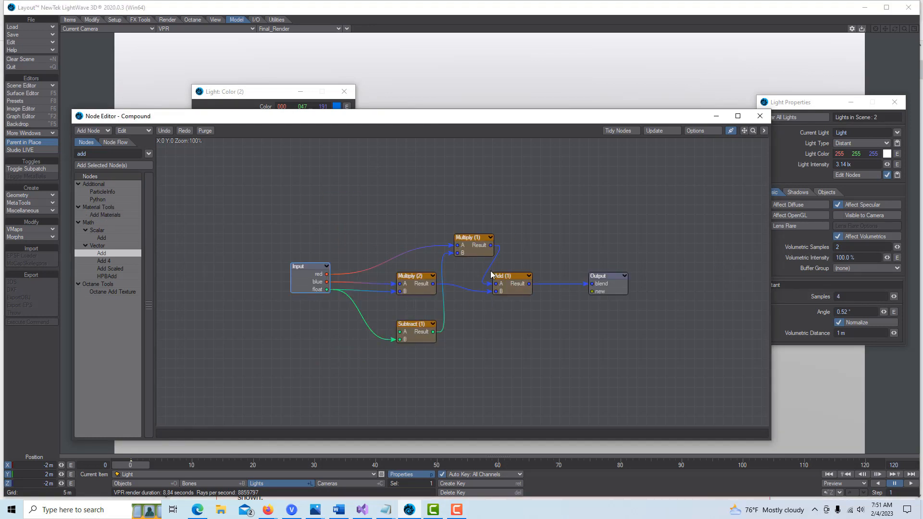
pyautogui.doubleClick(622, 289)
pyautogui.moveTo(484, 284)
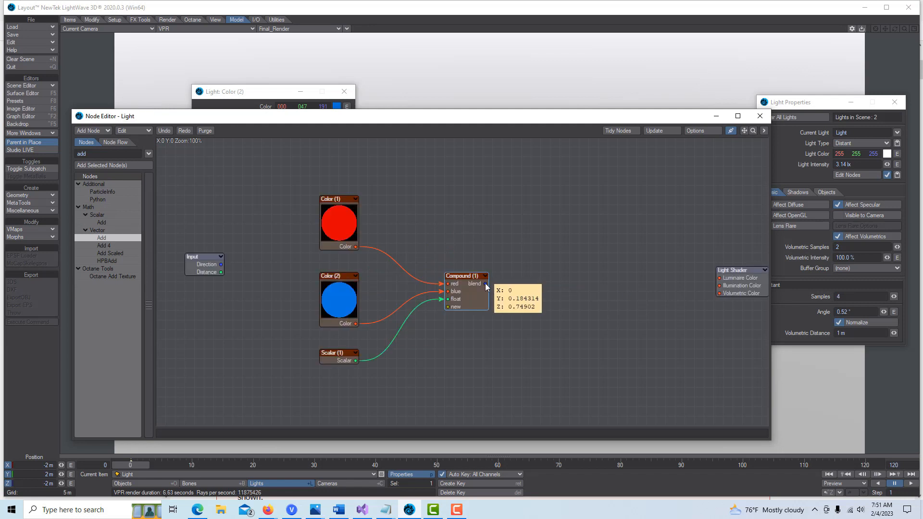
pyautogui.moveTo(479, 118); pyautogui.dragTo(450, 233)
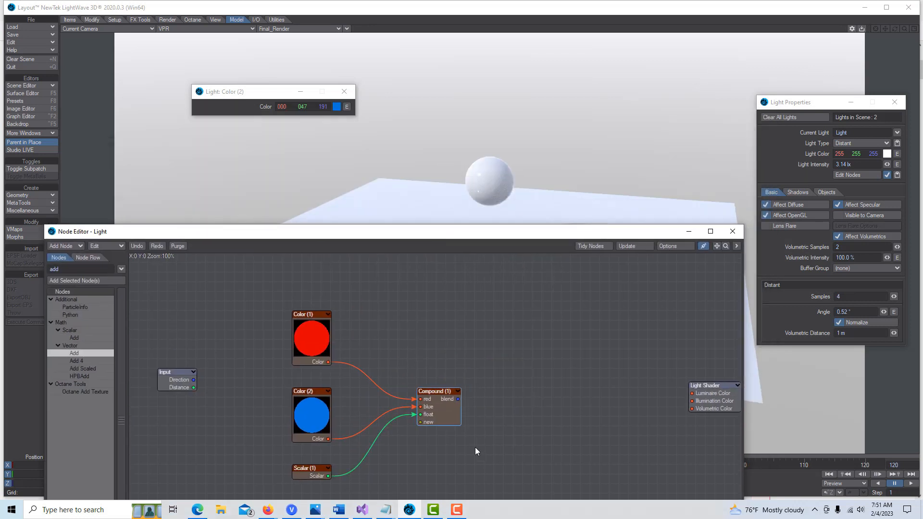
pyautogui.moveTo(458, 398); pyautogui.dragTo(693, 393)
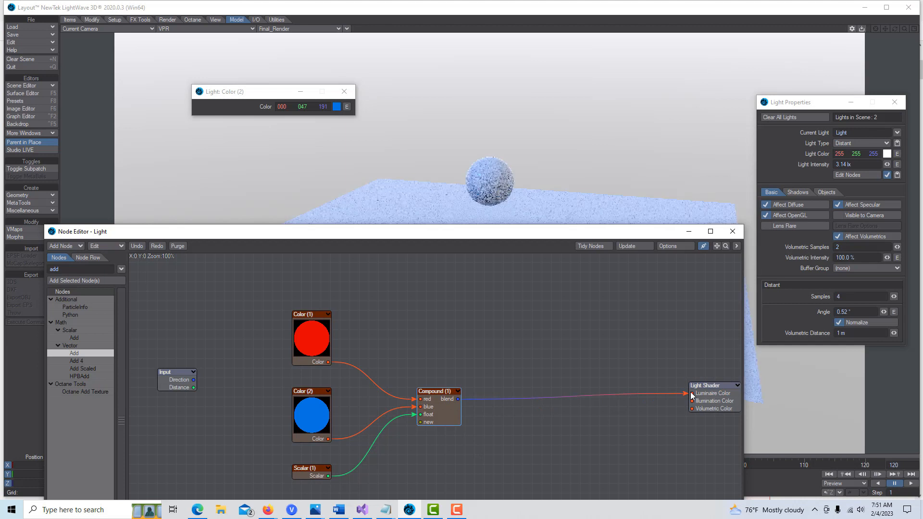
# Open the Scalar (1) node's settings and shift the node editor clear of the rendered ball and plane.
pyautogui.moveTo(466, 237); pyautogui.dragTo(464, 212)
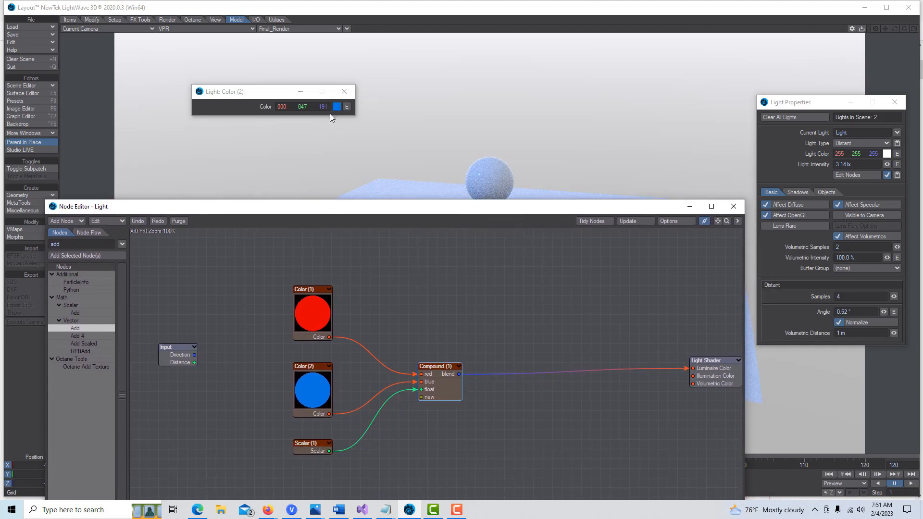
pyautogui.doubleClick(311, 448)
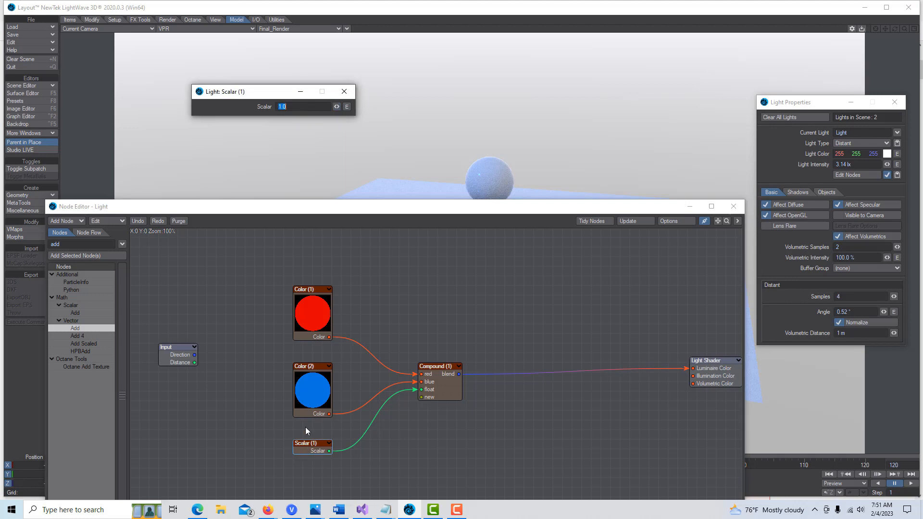
pyautogui.moveTo(359, 210); pyautogui.dragTo(453, 315)
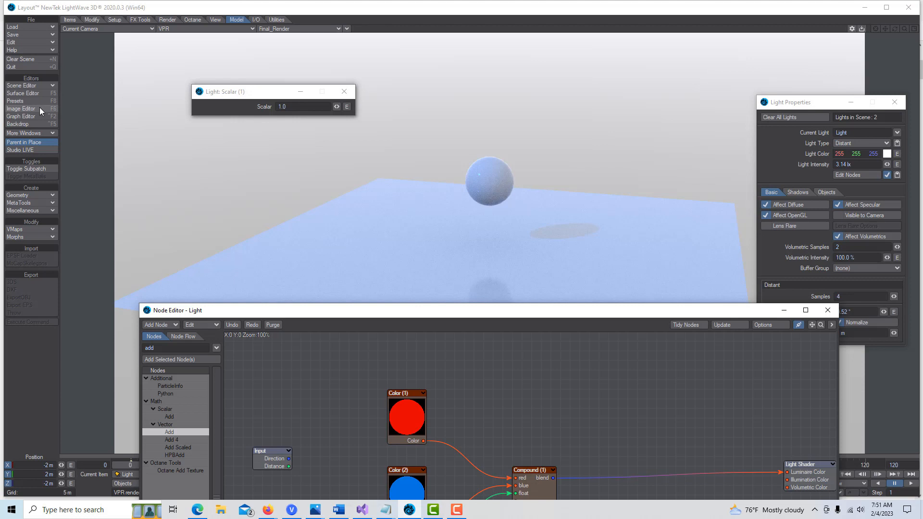
# Disable the Backdrop environment in the scene's effects and minimize the effects window.
pyautogui.click(41, 123)
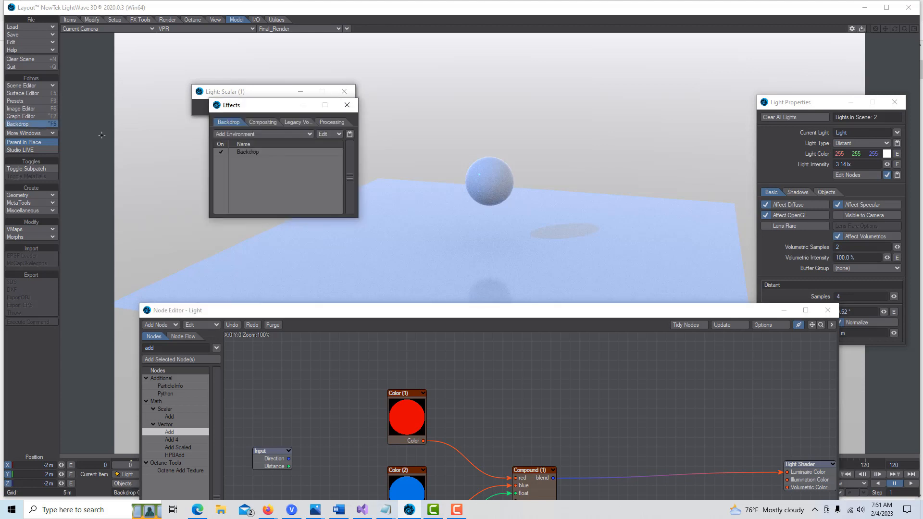
pyautogui.click(220, 152)
pyautogui.click(270, 121)
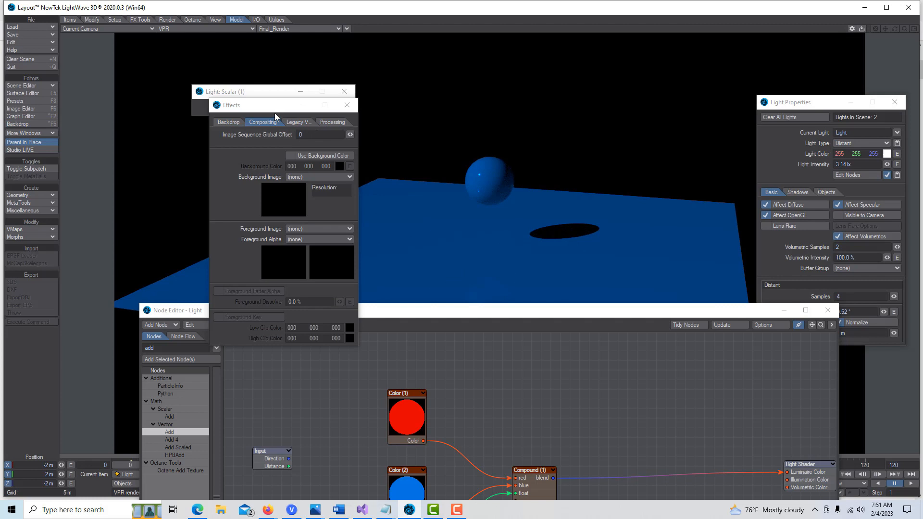
pyautogui.click(303, 105)
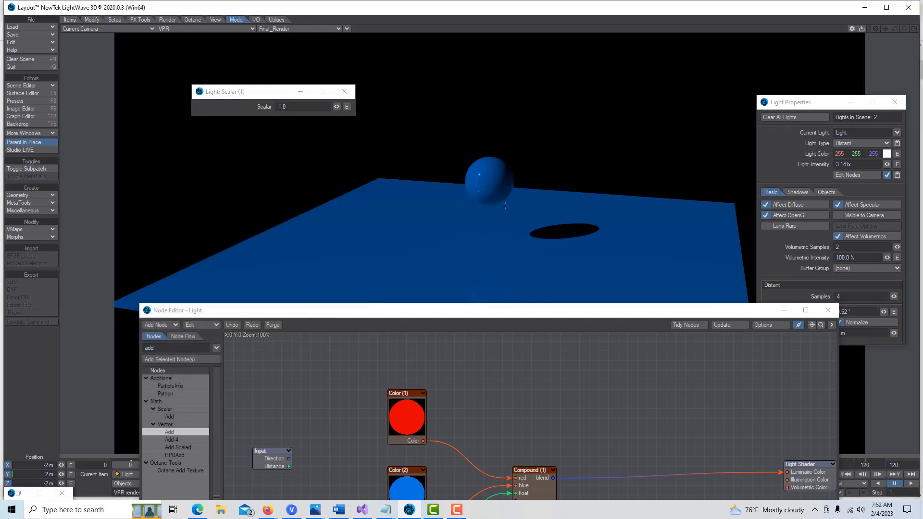
# Try a Scalar (1) value of 0 for the light's blend, and nudge it up to 0.0188.
pyautogui.click(283, 107)
pyautogui.write('0')
pyautogui.click(329, 140)
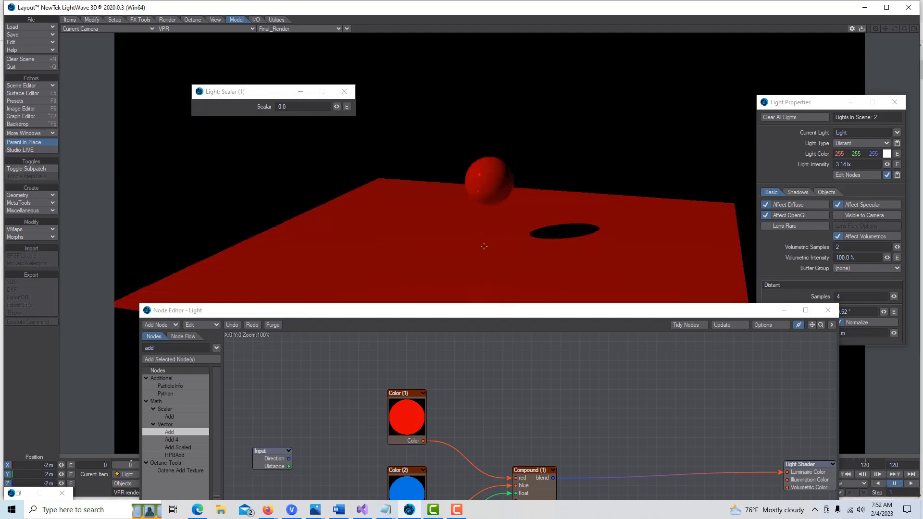
pyautogui.moveTo(336, 107); pyautogui.dragTo(341, 107)
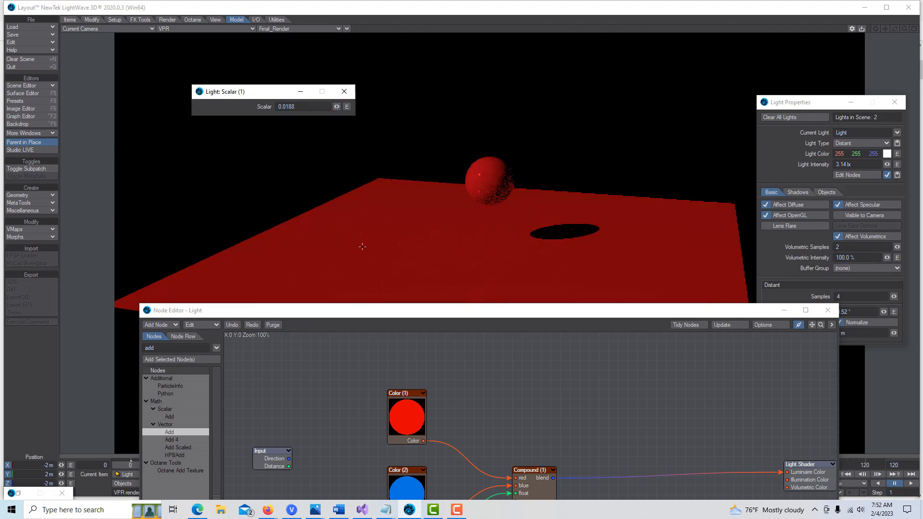
# Set the Scalar (1) value to 0.5 for an even blend, and raise it to 0.739.
pyautogui.click(293, 106)
pyautogui.write('.5')
pyautogui.press('Return')
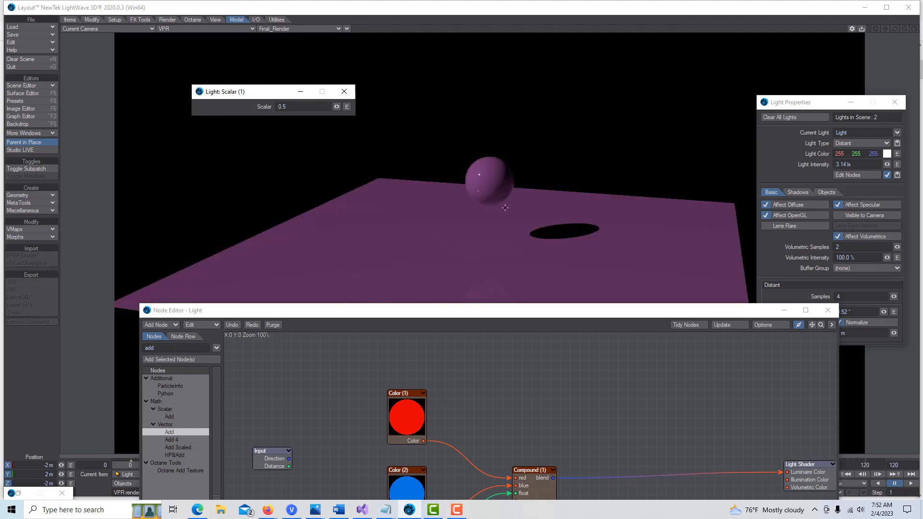
pyautogui.moveTo(336, 106); pyautogui.dragTo(360, 106)
# Review the compound's internal wiring, and return to the light's graph with the rendered ball and plane in view.
pyautogui.moveTo(442, 314); pyautogui.dragTo(363, 222)
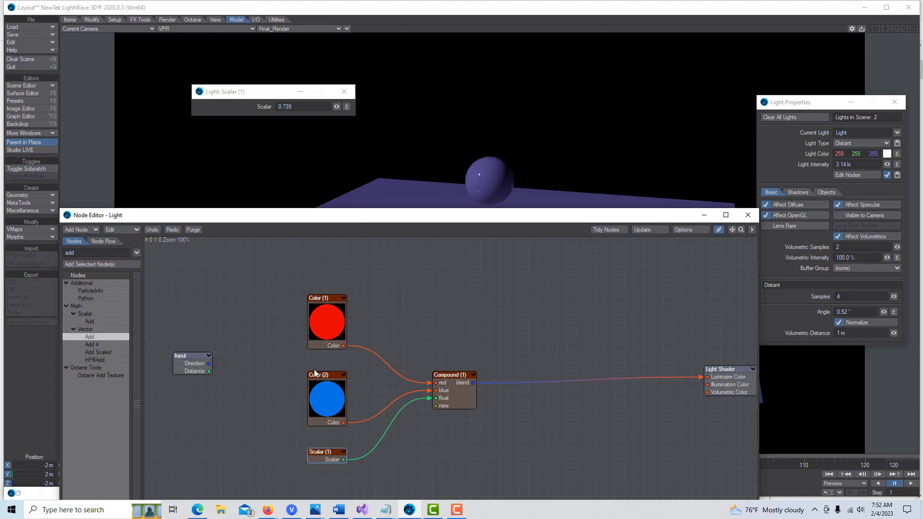
pyautogui.doubleClick(454, 397)
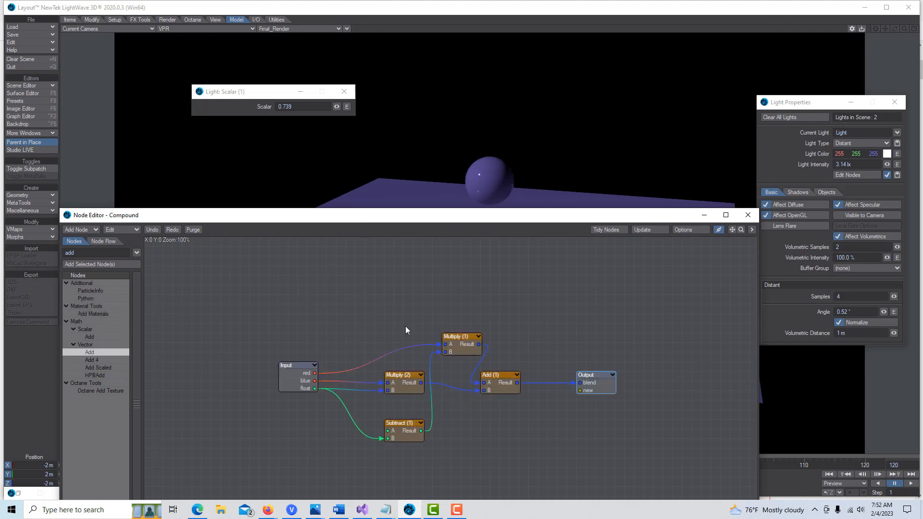
pyautogui.doubleClick(600, 385)
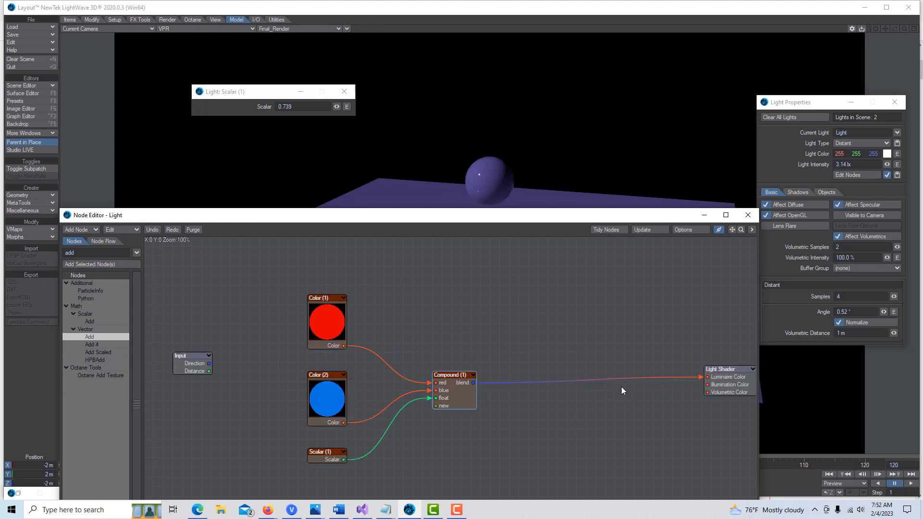
pyautogui.moveTo(496, 219); pyautogui.dragTo(474, 295)
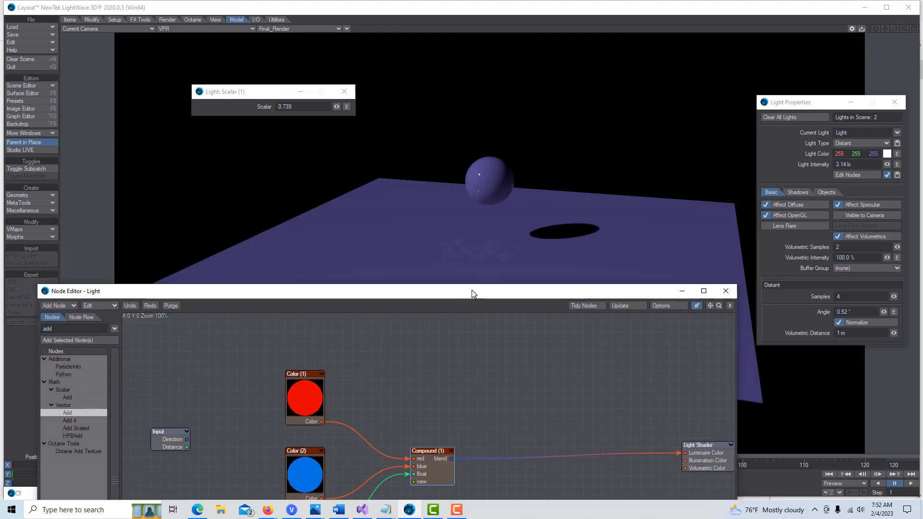